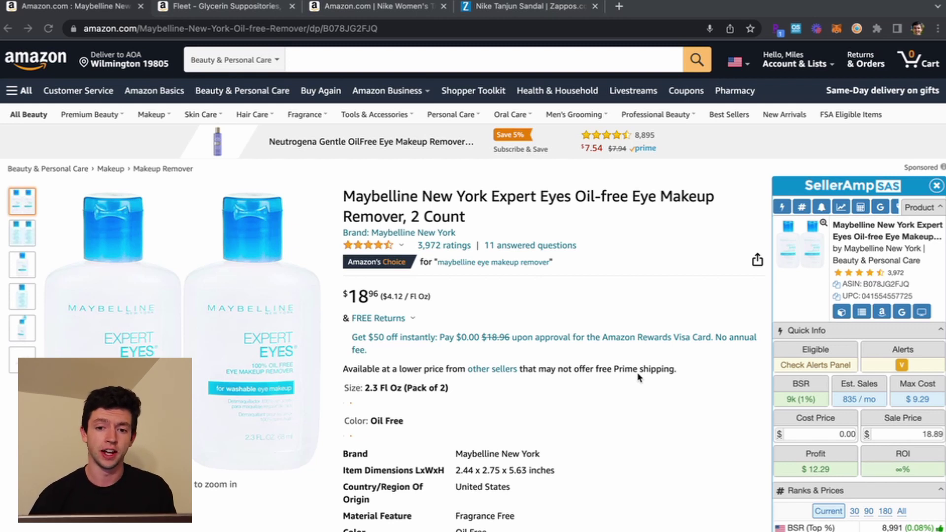
# Close the Zappos Nike Tanjun Sandal tab to return to the Maybelline Expert Eyes remover listing
pyautogui.click(594, 7)
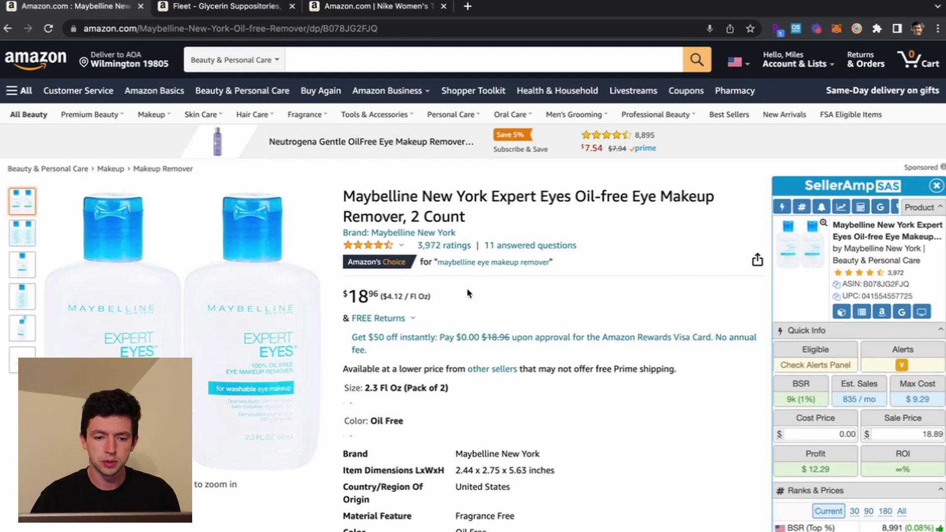
# Scroll down to the Keepa three-month price, sales-rank and offer-count charts below the product details
pyautogui.scroll(-2, 605, 280)
pyautogui.scroll(-8, 605, 281)
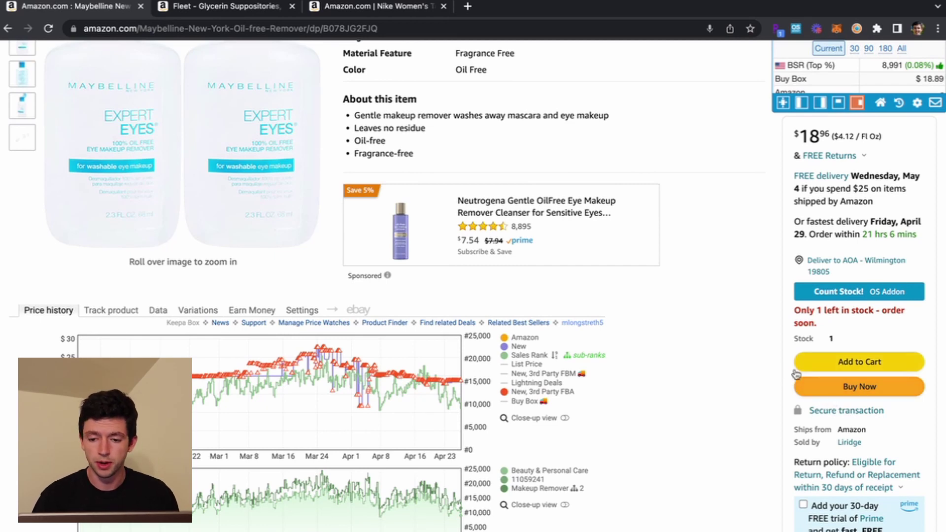
pyautogui.scroll(-1, 734, 344)
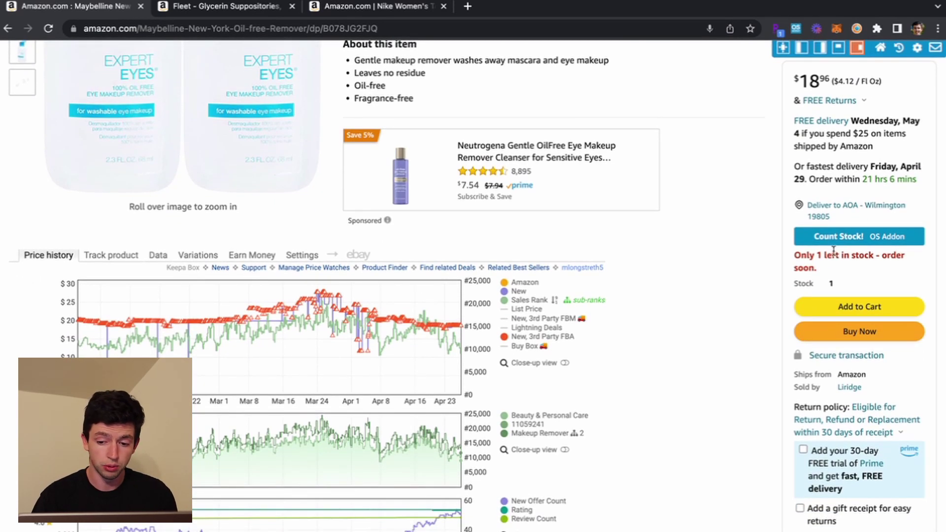
pyautogui.scroll(-3, 734, 344)
pyautogui.scroll(-3, 827, 309)
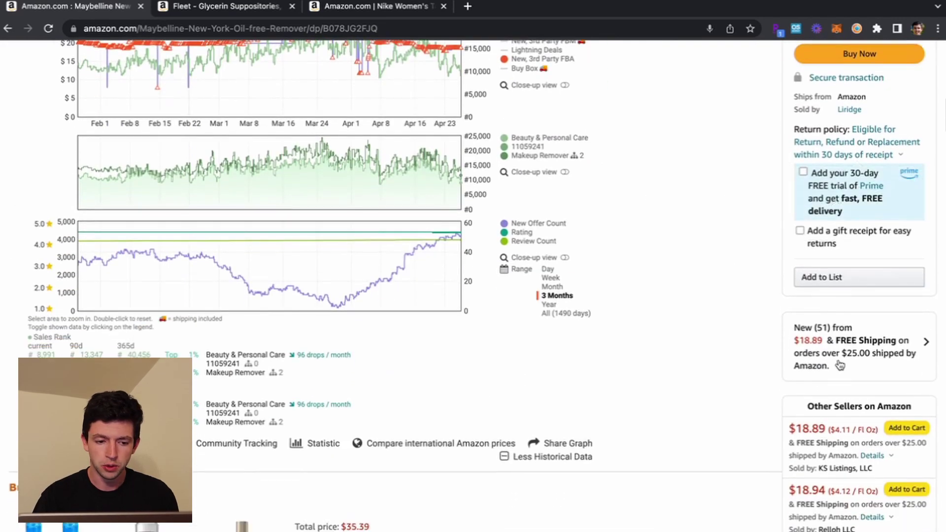
pyautogui.scroll(3, 838, 359)
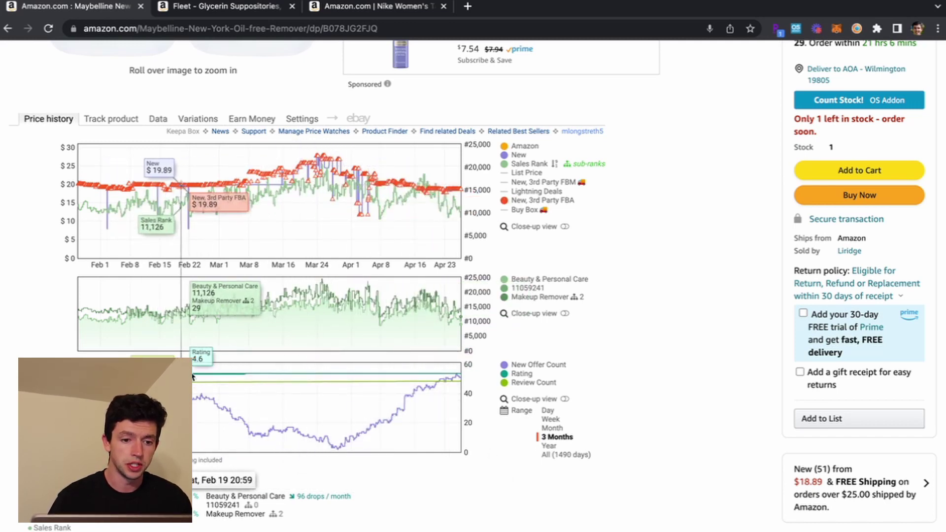
# Switch the Keepa charts' range to Year to view May–March price and rank history
pyautogui.click(549, 446)
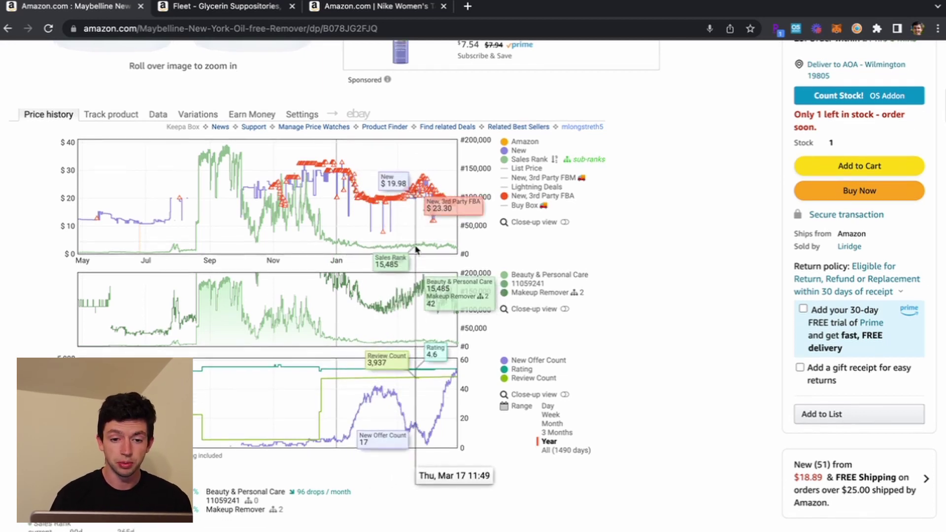
pyautogui.scroll(-1, 424, 221)
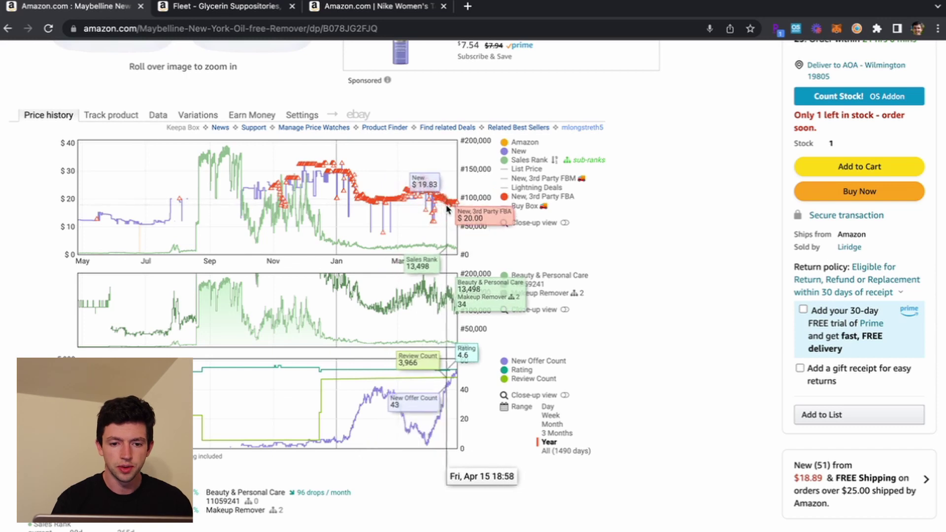
# Enter a SellerAmp cost price of 10, giving $2.29 profit and 22.90% ROI
pyautogui.scroll(10, 453, 210)
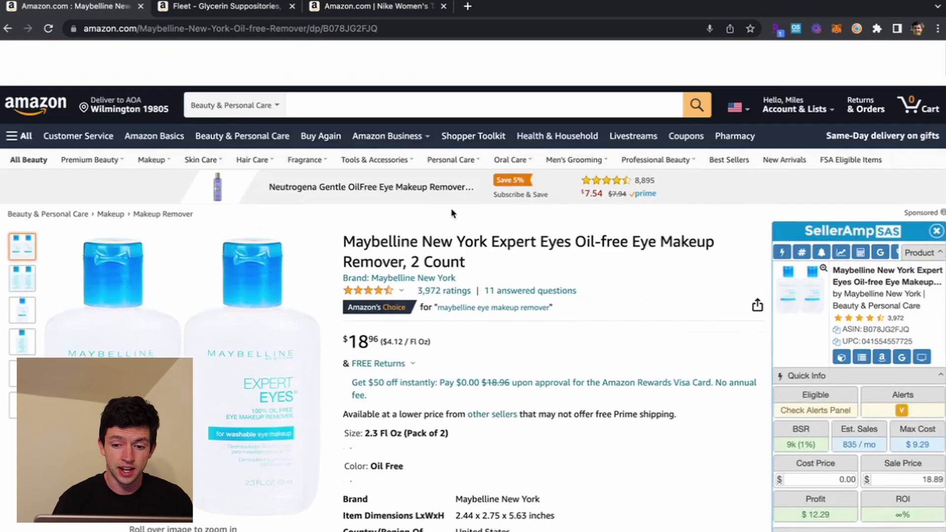
pyautogui.click(851, 435)
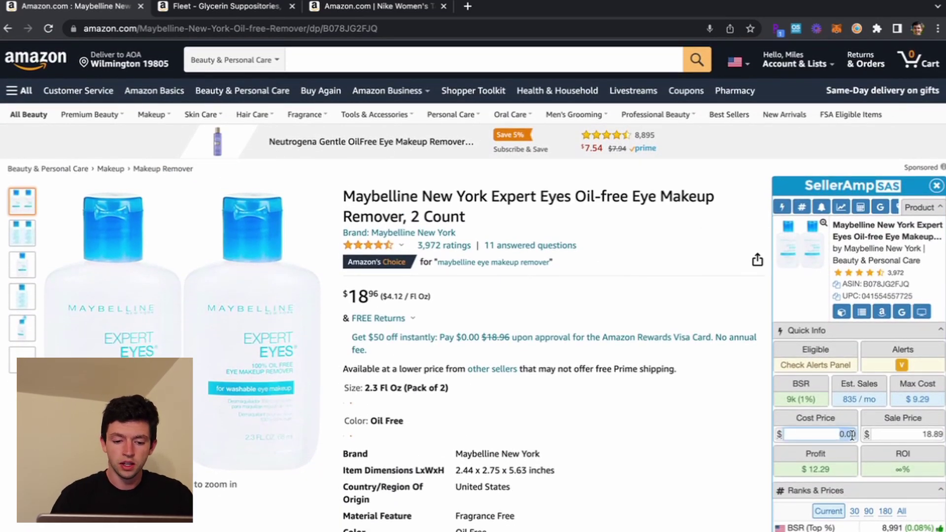
pyautogui.write('10')
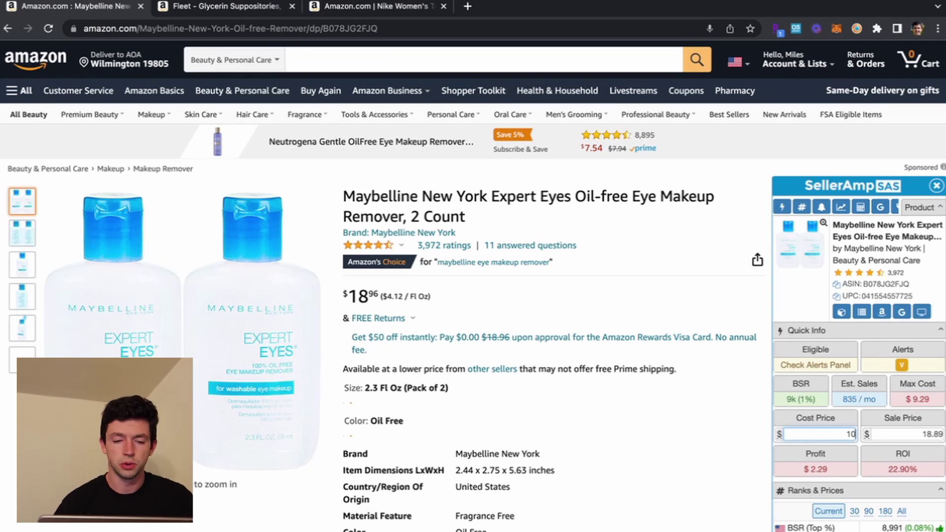
pyautogui.scroll(-10, 549, 339)
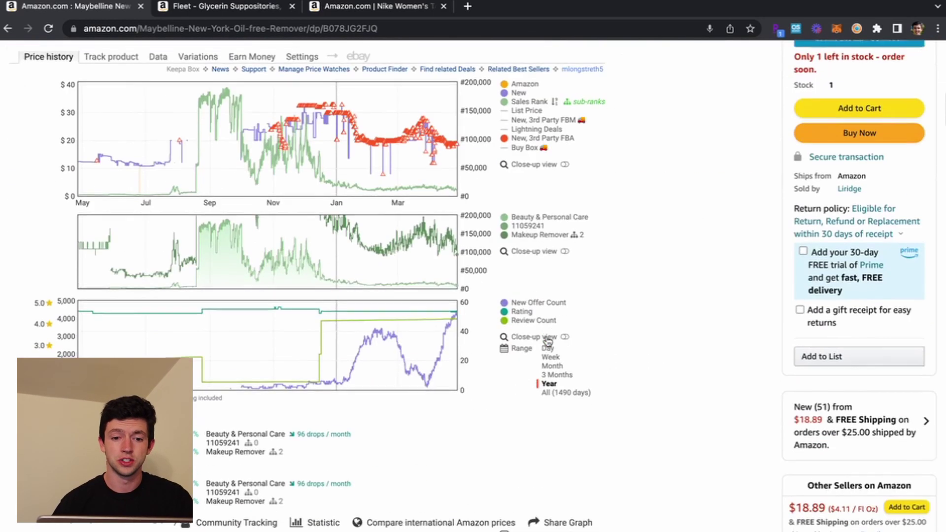
pyautogui.scroll(1, 548, 340)
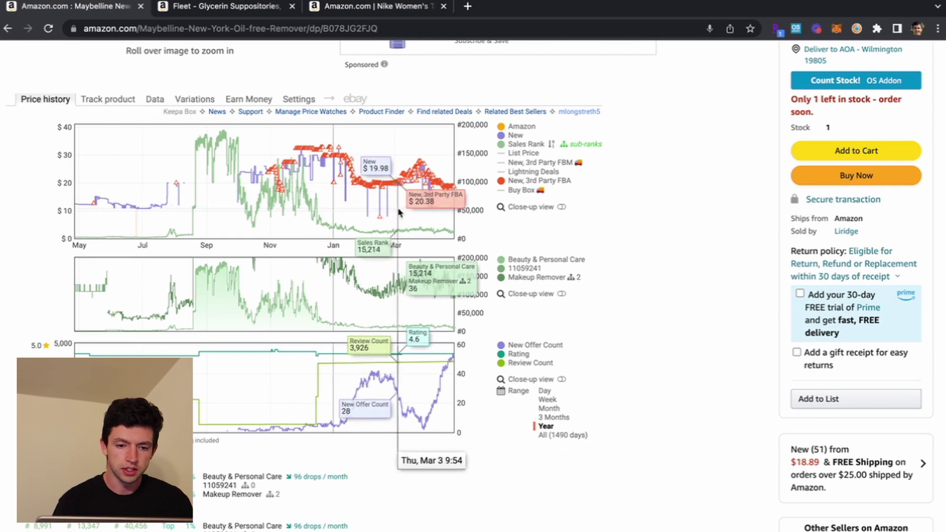
pyautogui.scroll(6, 419, 211)
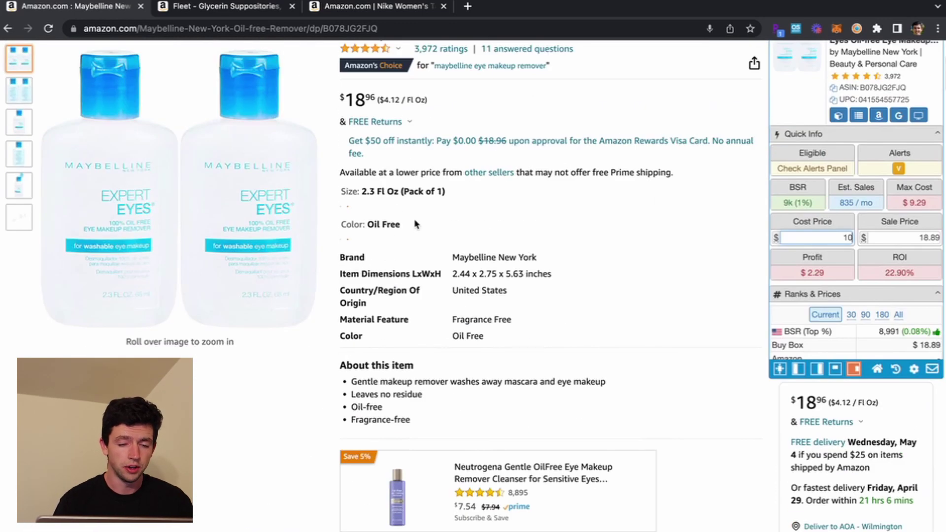
pyautogui.scroll(2, 416, 224)
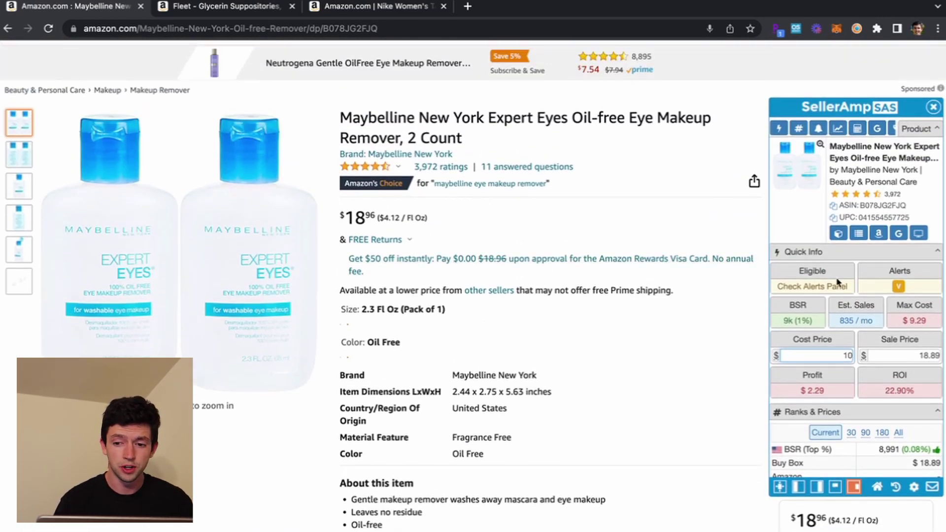
pyautogui.click(898, 233)
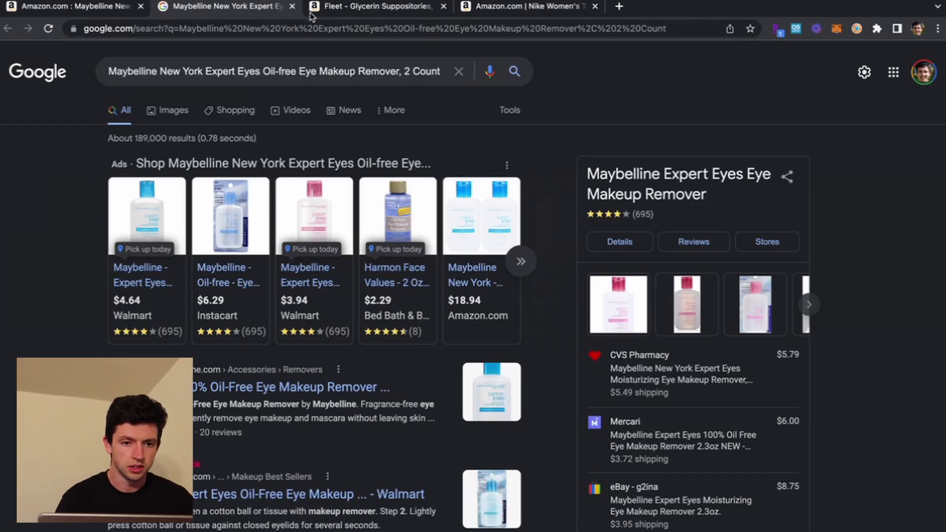
pyautogui.click(292, 6)
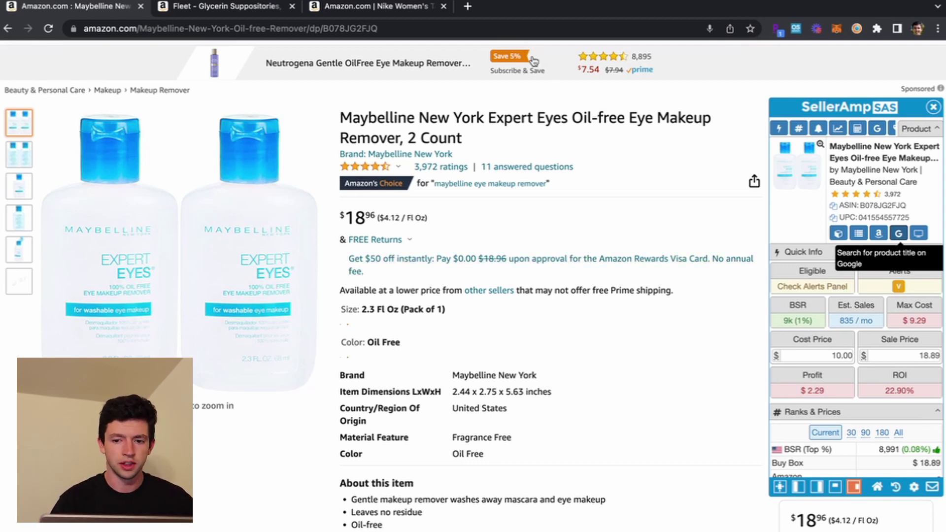
# Set SellerAmp's cost to 9.20 and sale price to 27 for $9.98 profit and 108.48% ROI
pyautogui.doubleClick(849, 357)
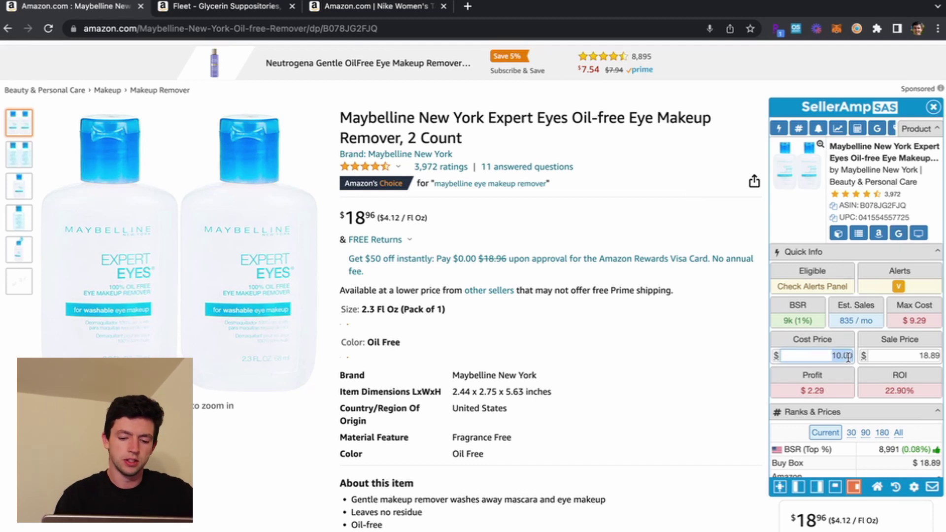
pyautogui.write('9.2')
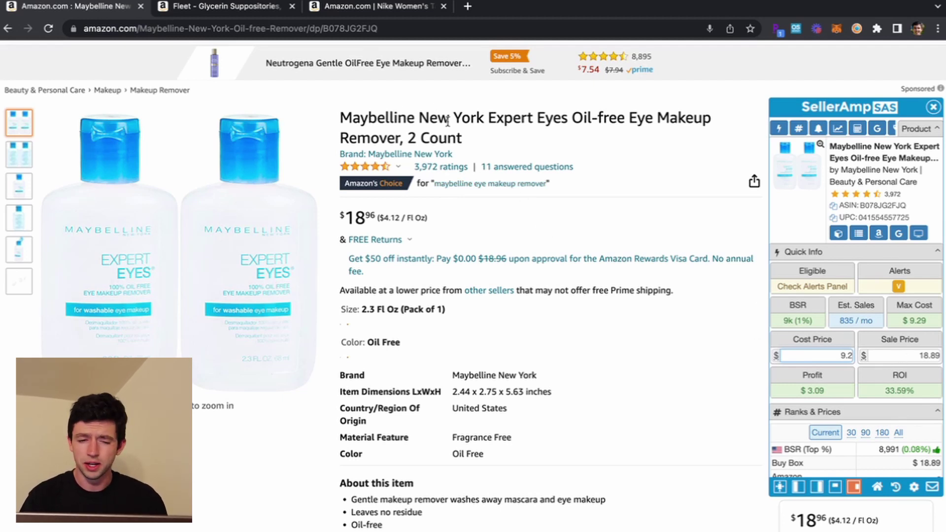
pyautogui.doubleClick(926, 355)
pyautogui.write('27')
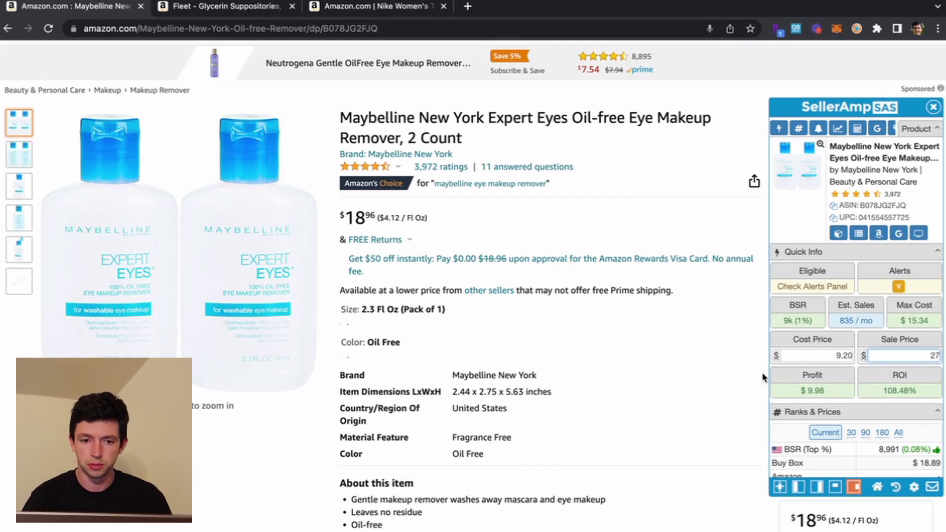
pyautogui.scroll(-9, 737, 358)
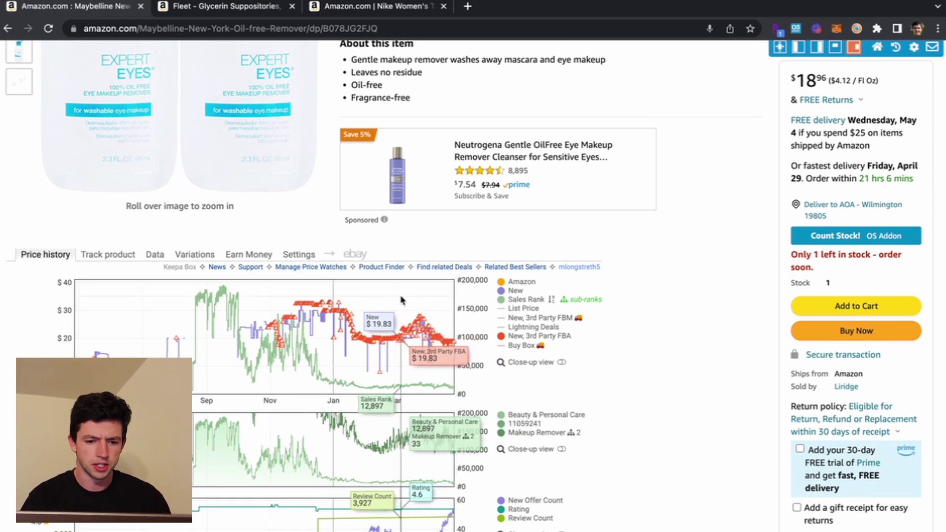
# Switch the Keepa panel from its price charts to the Data view
pyautogui.scroll(-2, 401, 300)
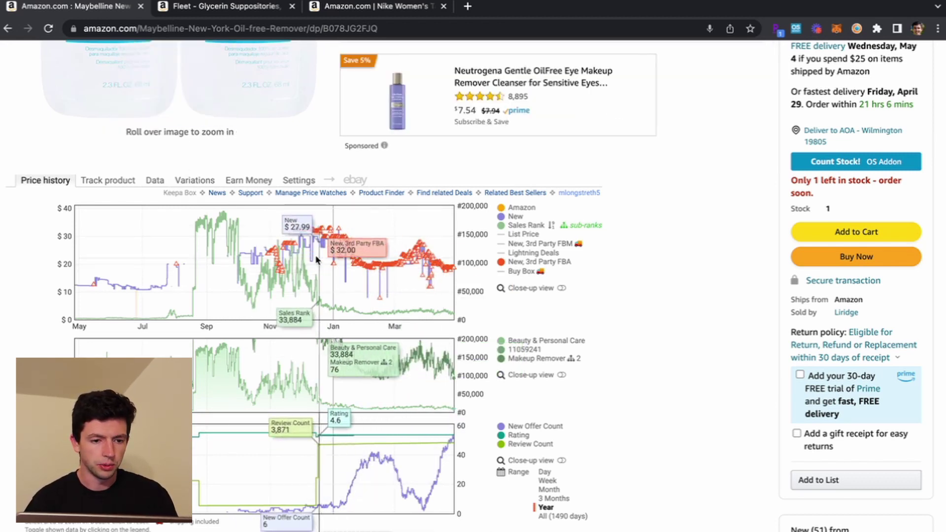
pyautogui.click(154, 181)
# Open Keepa's Offers listing and load the Buy Box Statistics seller share table
pyautogui.click(154, 198)
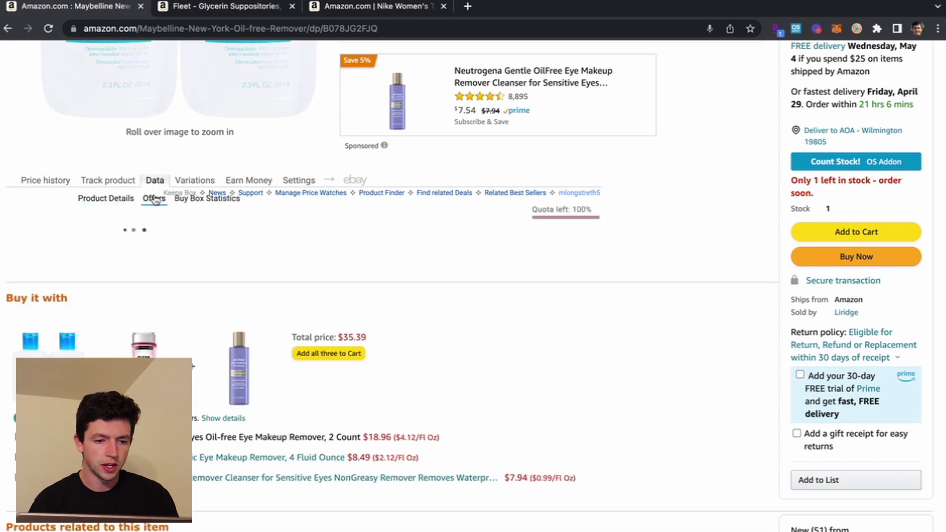
pyautogui.click(199, 202)
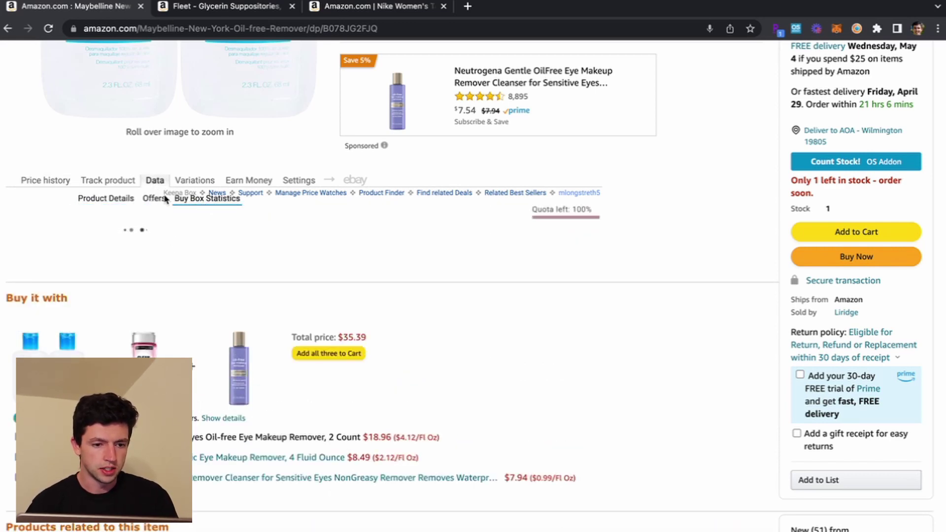
pyautogui.click(195, 202)
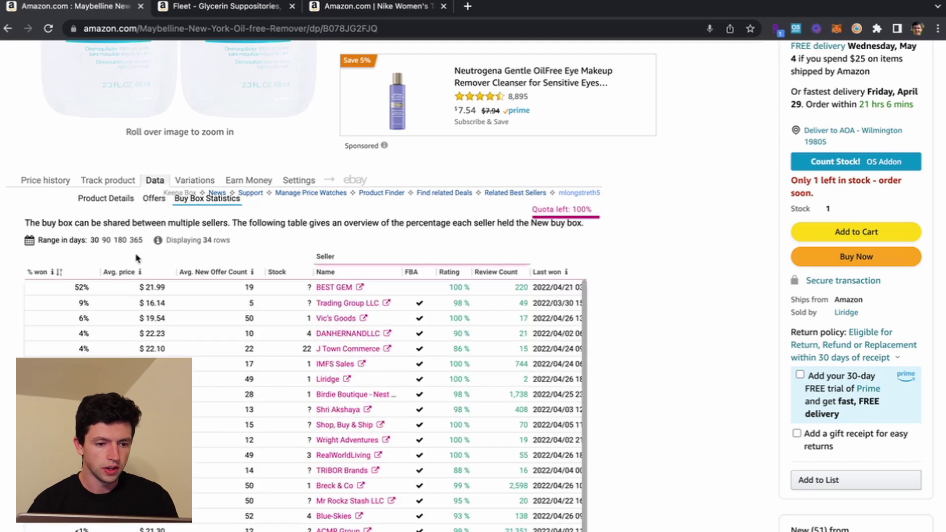
pyautogui.scroll(-2, 120, 246)
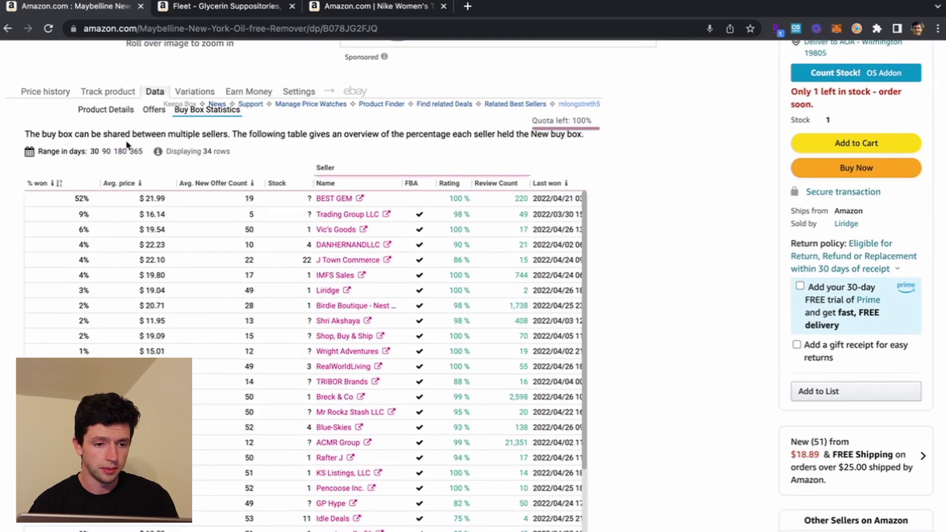
# Limit buy box statistics to 90 days, showing 89 sellers led by BEST GEM at 17%
pyautogui.click(126, 151)
pyautogui.scroll(-10, 153, 220)
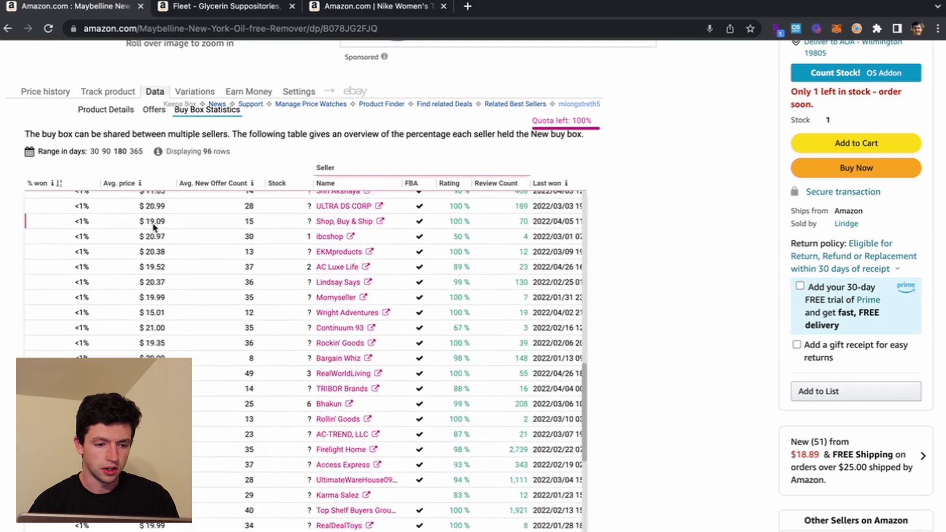
pyautogui.scroll(10, 175, 276)
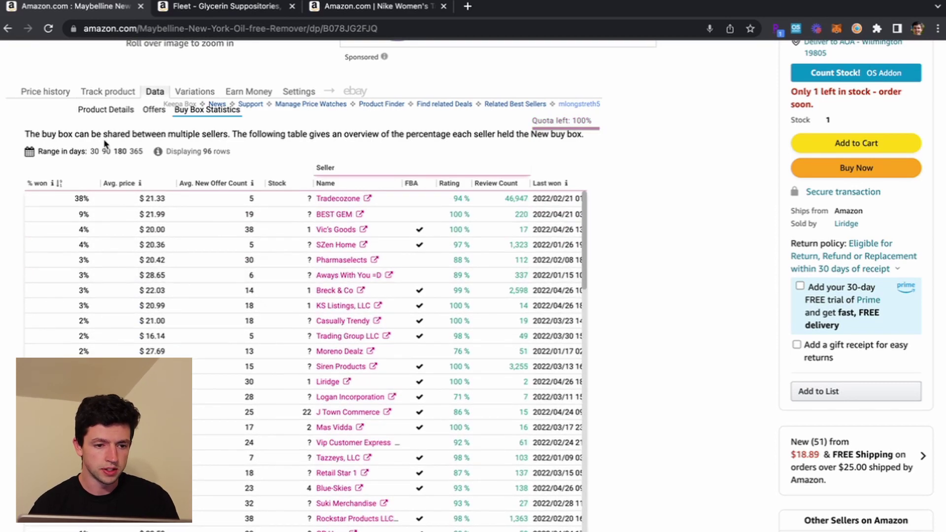
pyautogui.click(105, 151)
pyautogui.scroll(-10, 211, 266)
pyautogui.scroll(8, 211, 266)
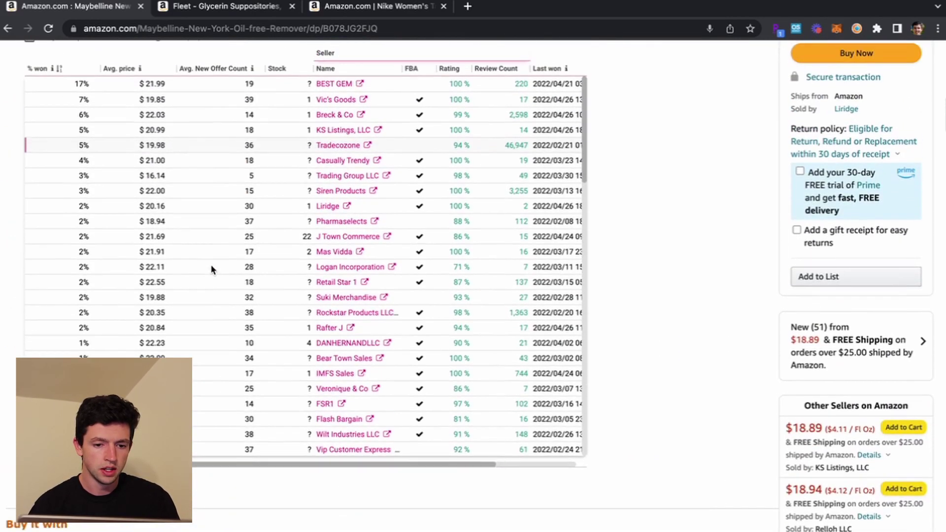
pyautogui.scroll(-10, 211, 250)
pyautogui.scroll(15, 211, 249)
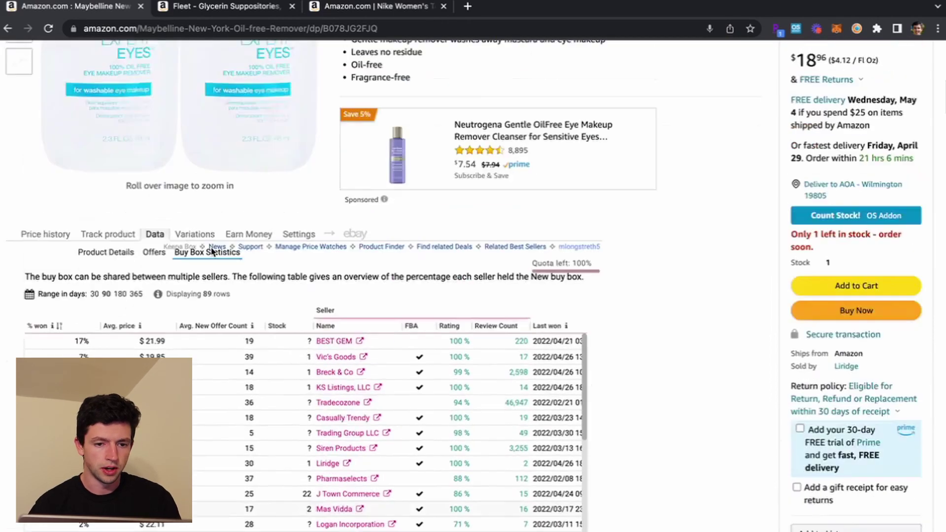
pyautogui.scroll(10, 211, 250)
pyautogui.scroll(-7, 210, 249)
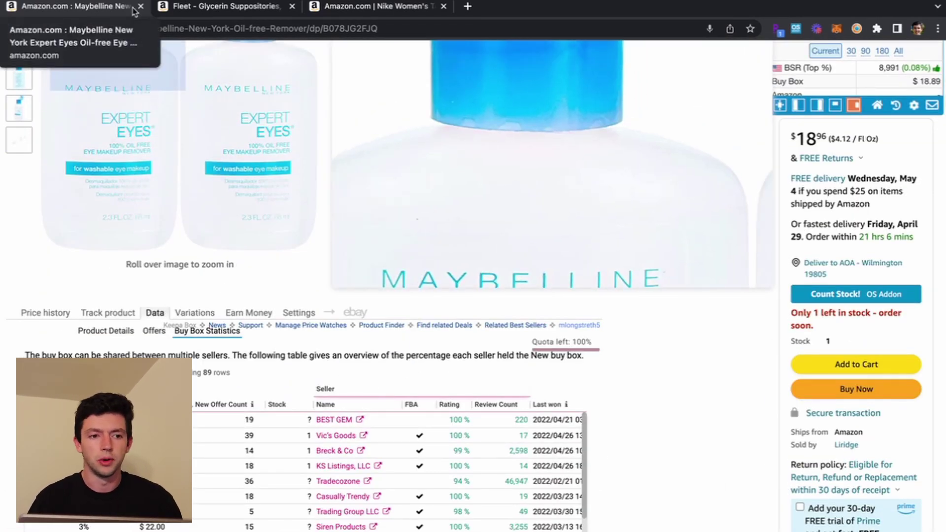
# Close the Maybelline tab, leaving the Fleet Glycerin Suppositories 2-Pack listing at $21.74
pyautogui.click(140, 6)
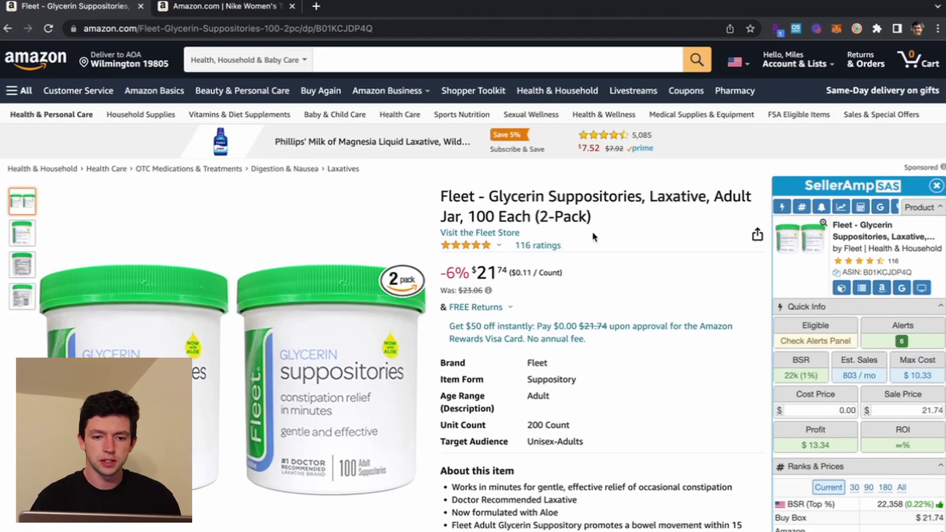
pyautogui.scroll(-1, 606, 259)
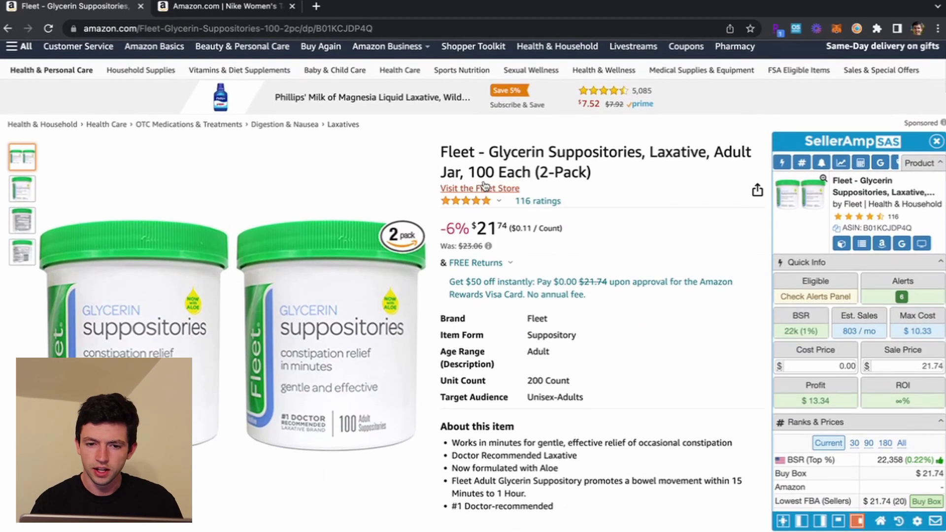
pyautogui.scroll(-1, 602, 204)
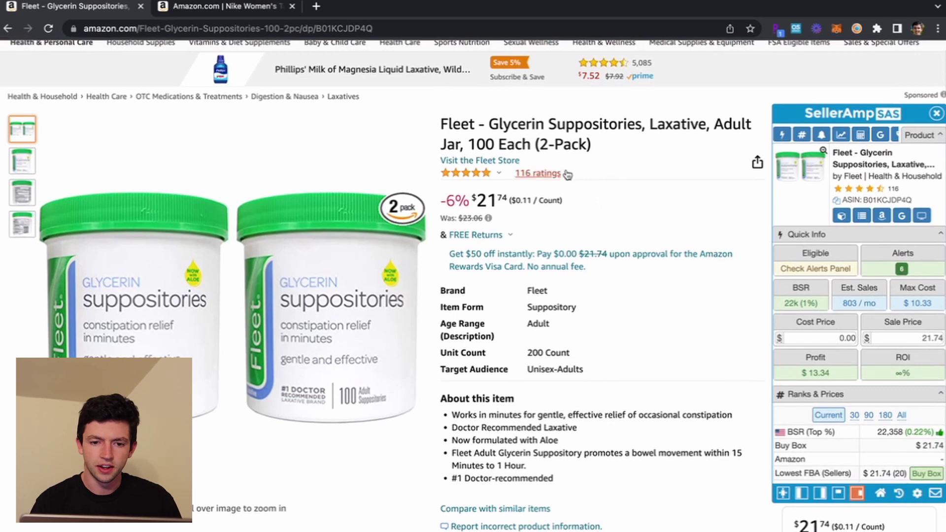
pyautogui.scroll(-1, 547, 148)
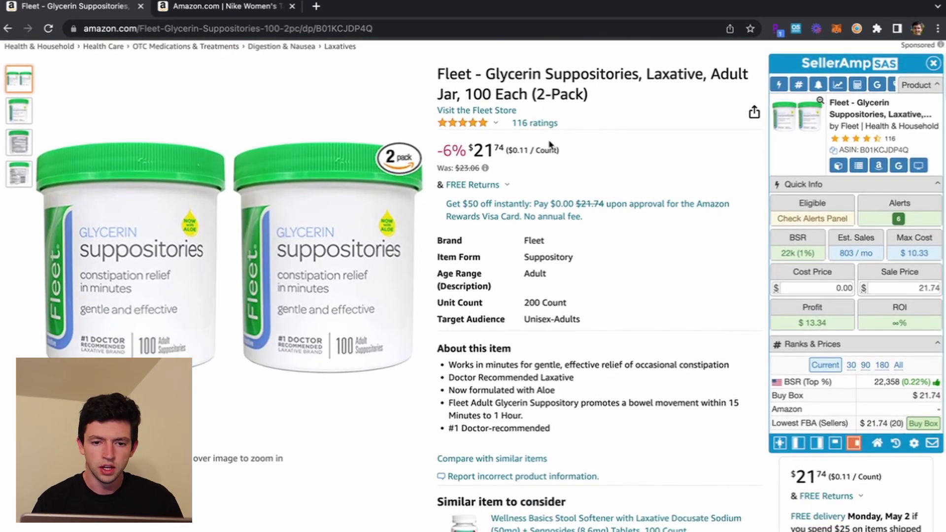
pyautogui.scroll(-5, 510, 177)
pyautogui.scroll(7, 511, 177)
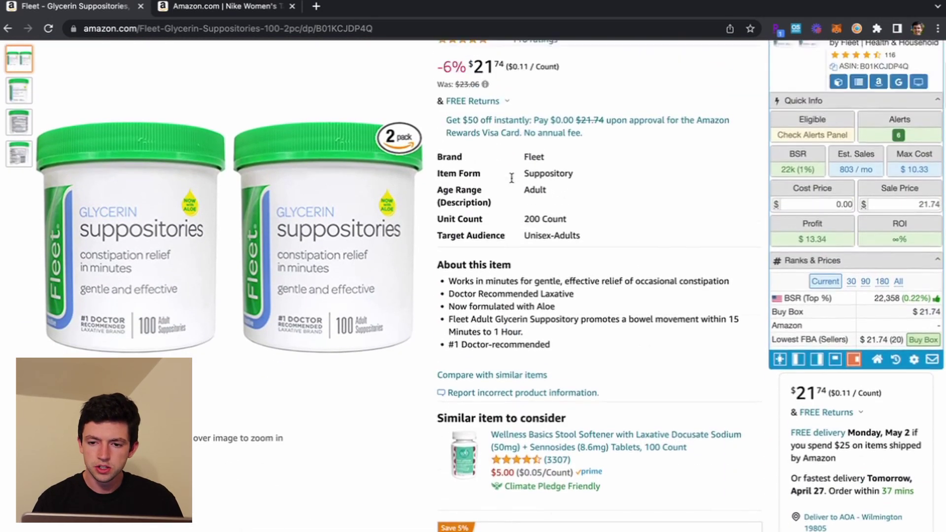
# Enter a SellerAmp cost price of 9 for Fleet, giving $4.34 profit and 48.22% ROI
pyautogui.click(837, 391)
pyautogui.write('9')
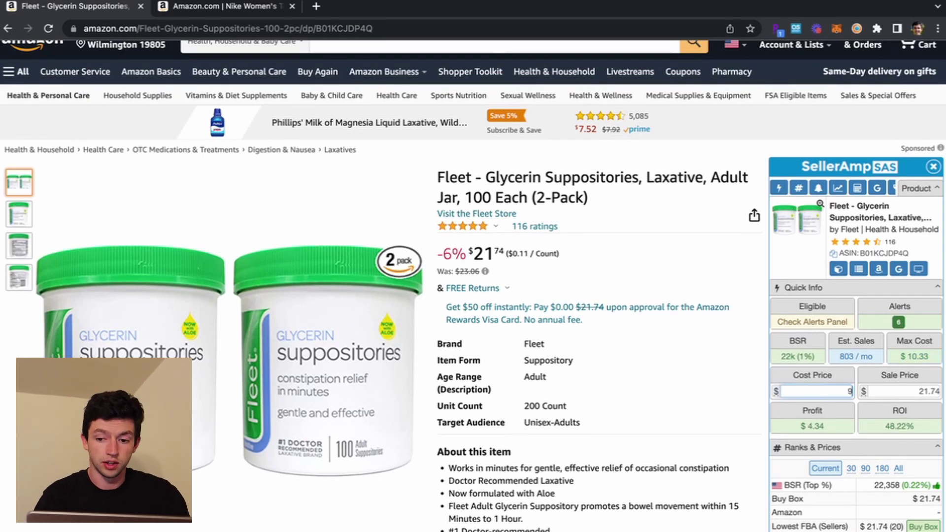
pyautogui.scroll(-1, 846, 392)
pyautogui.scroll(-9, 723, 389)
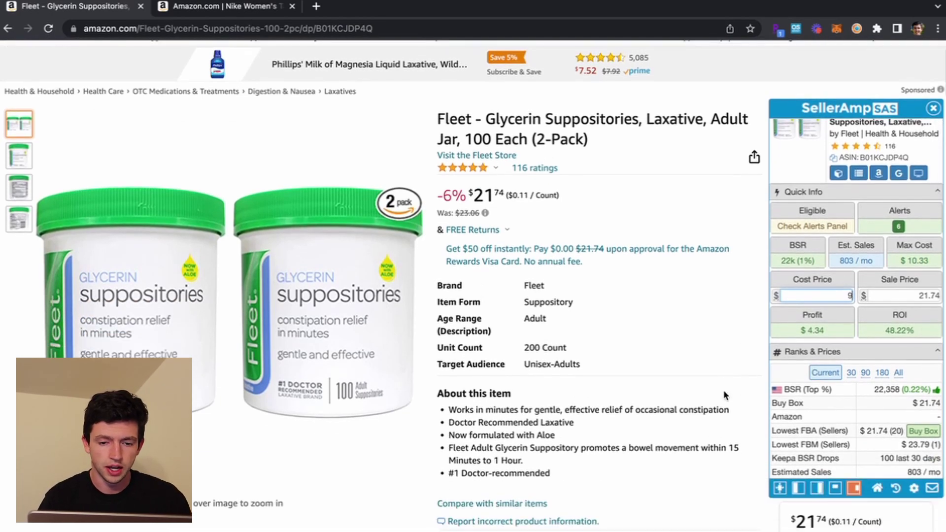
pyautogui.scroll(-2, 719, 385)
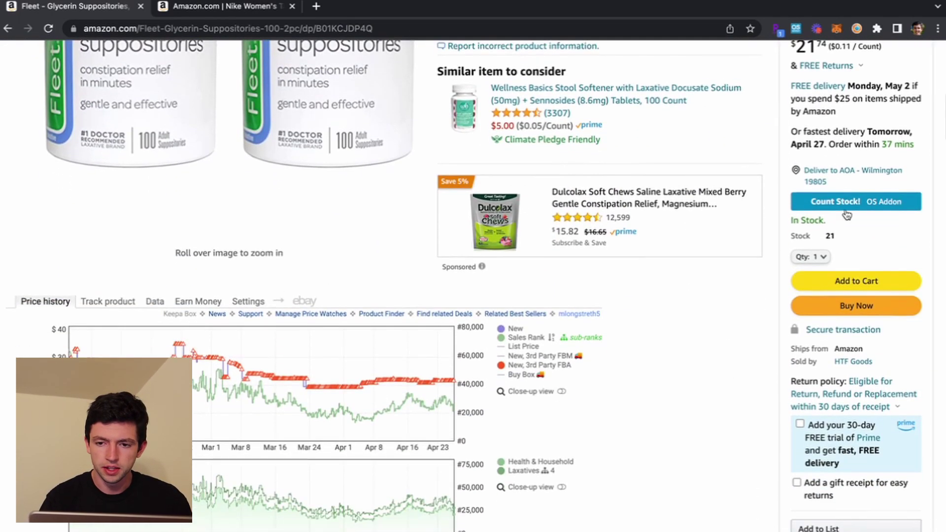
pyautogui.scroll(1, 847, 217)
pyautogui.scroll(-3, 844, 316)
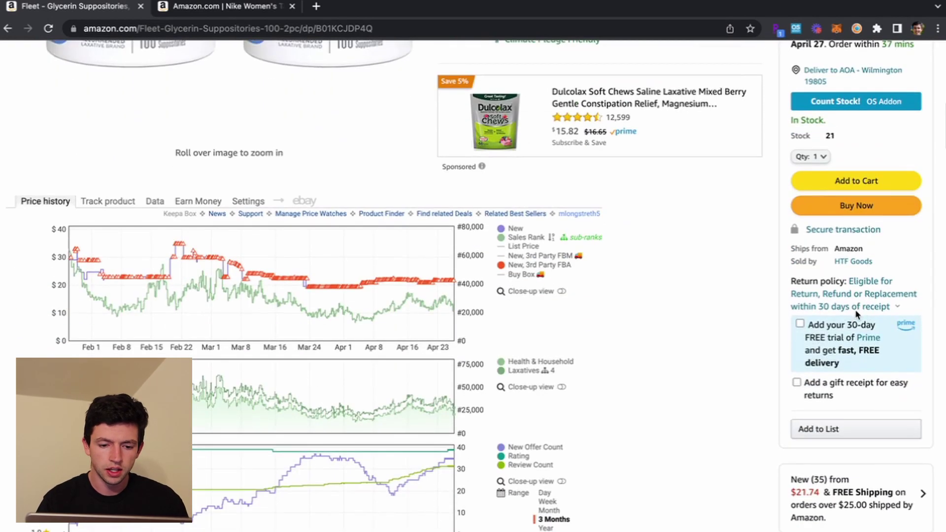
pyautogui.scroll(-1, 838, 296)
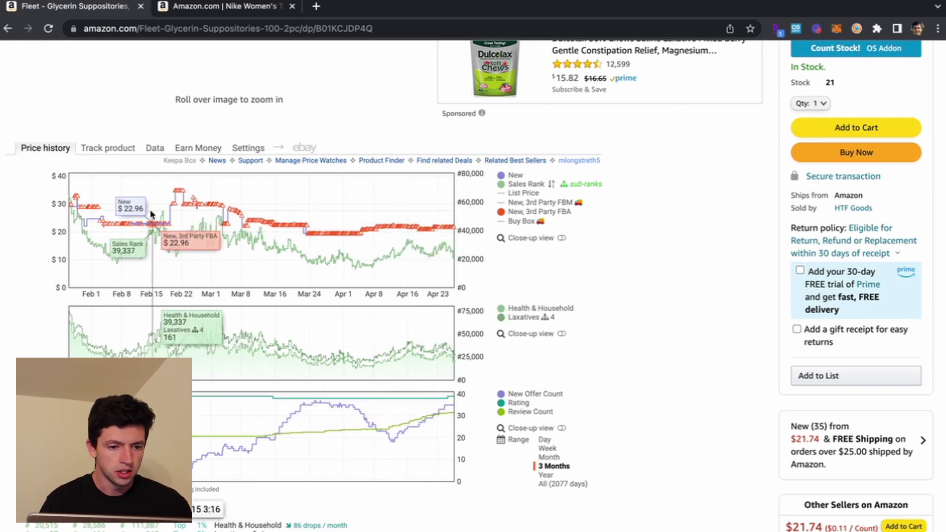
pyautogui.click(545, 475)
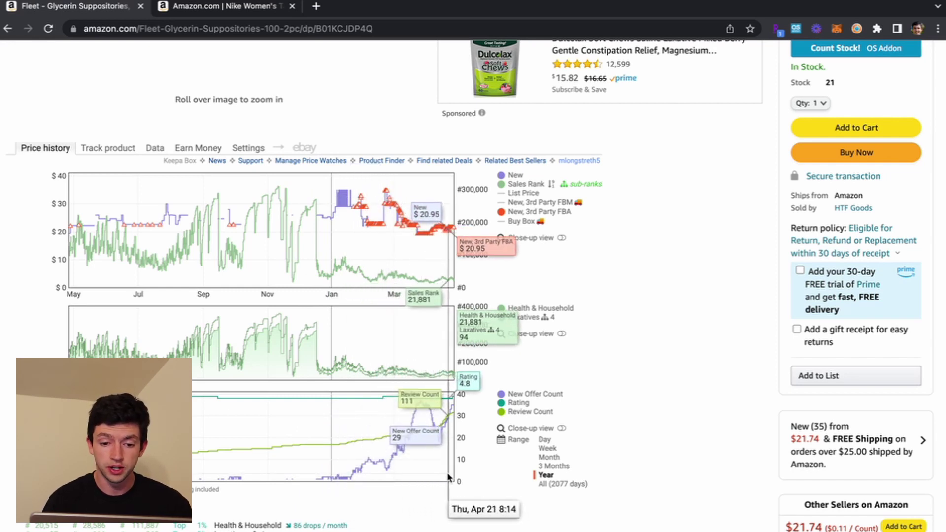
pyautogui.click(553, 465)
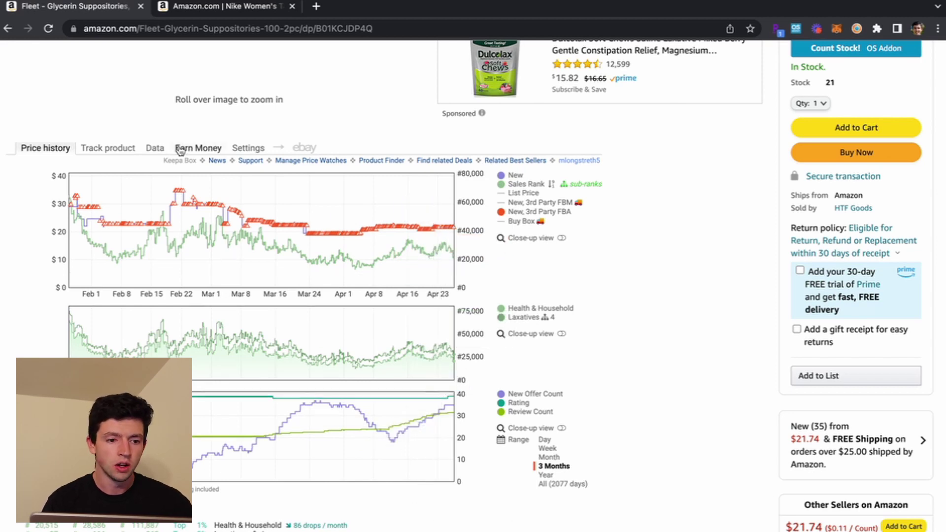
pyautogui.click(155, 148)
pyautogui.click(198, 168)
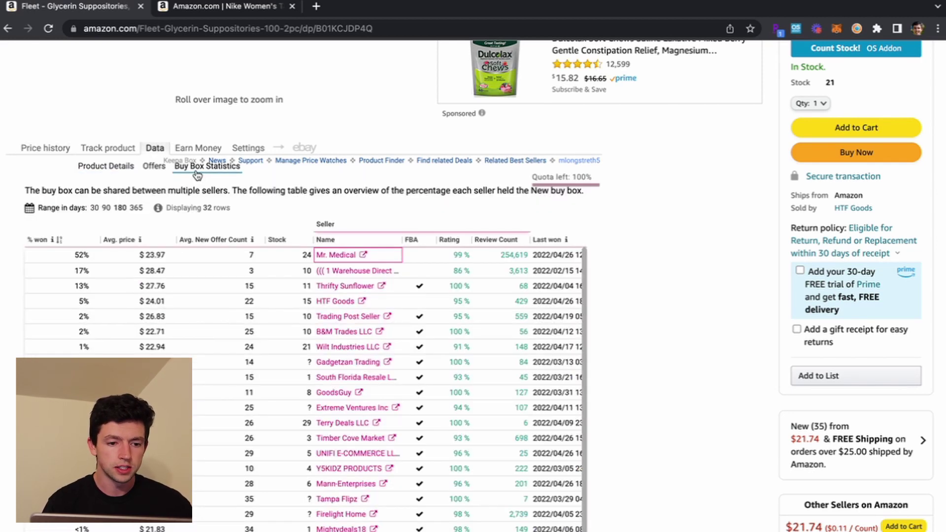
pyautogui.click(96, 209)
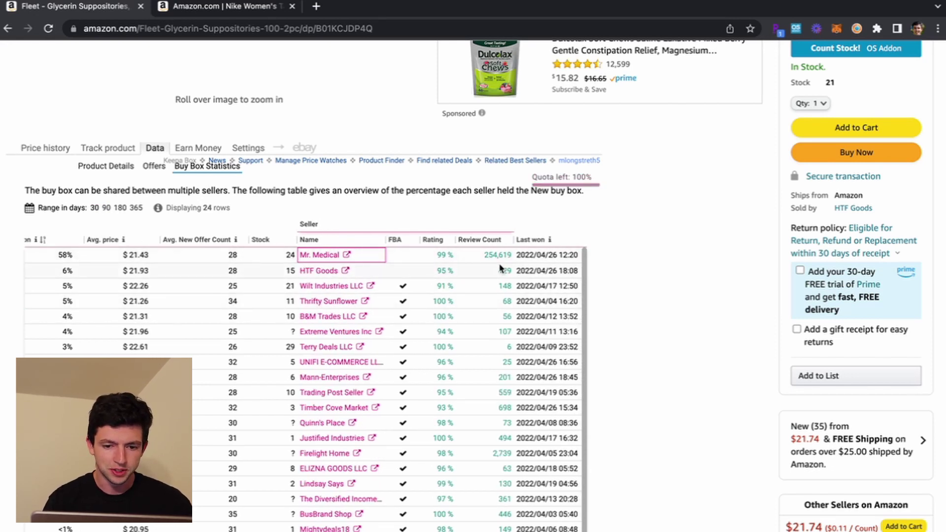
pyautogui.scroll(-3, 495, 286)
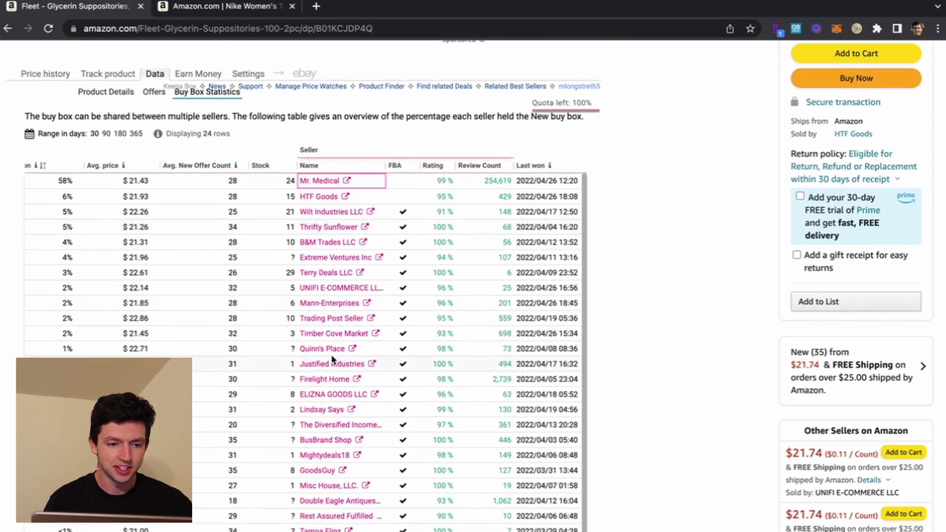
pyautogui.scroll(1, 331, 354)
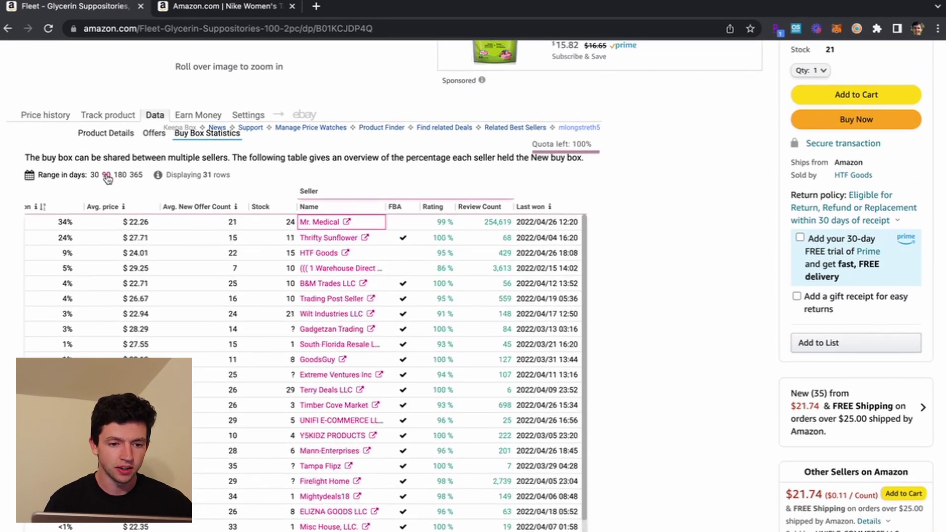
pyautogui.click(107, 176)
pyautogui.scroll(-5, 260, 307)
pyautogui.scroll(10, 261, 306)
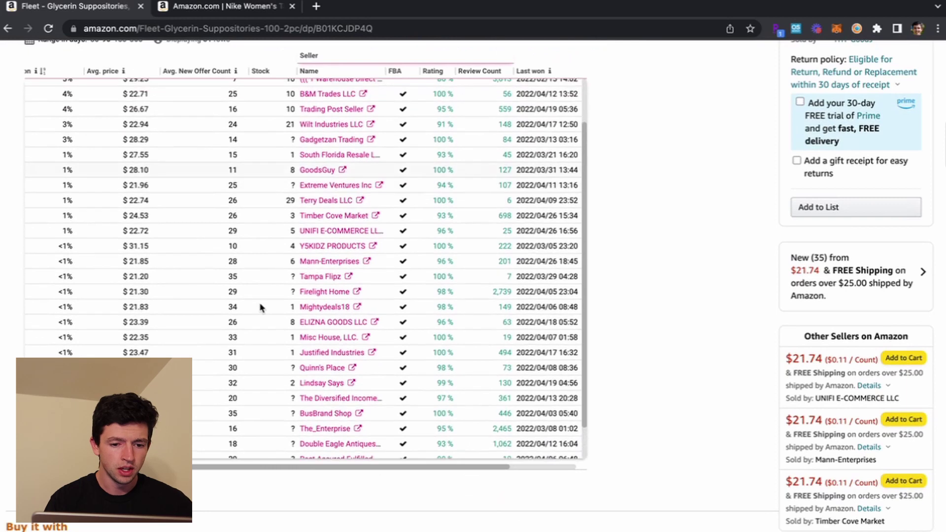
pyautogui.click(74, 114)
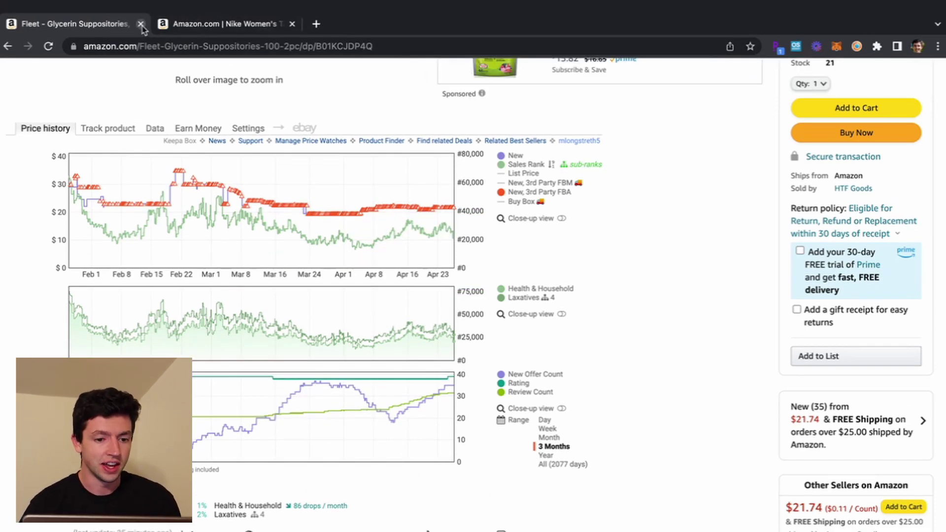
# Close the Fleet tab to bring up the Nike Tanjun Women's Sandal listing
pyautogui.click(141, 24)
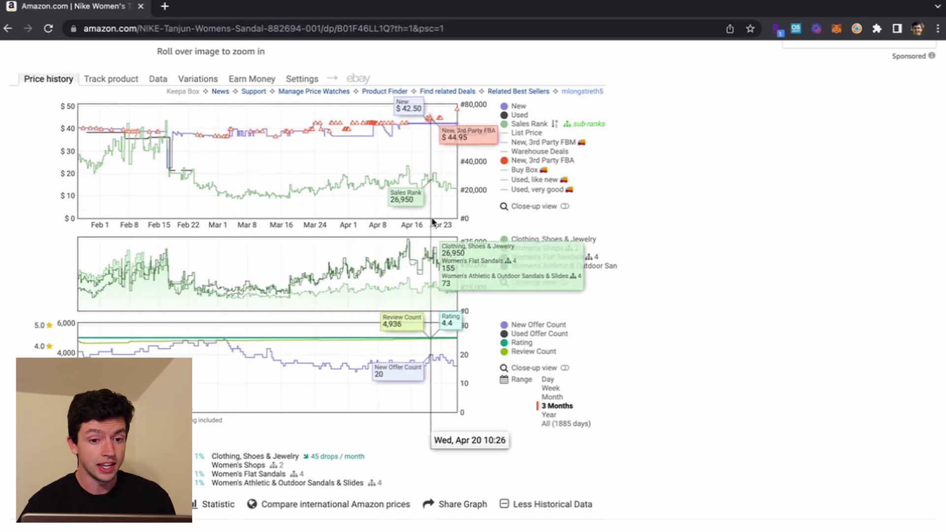
pyautogui.scroll(10, 433, 241)
pyautogui.scroll(2, 433, 224)
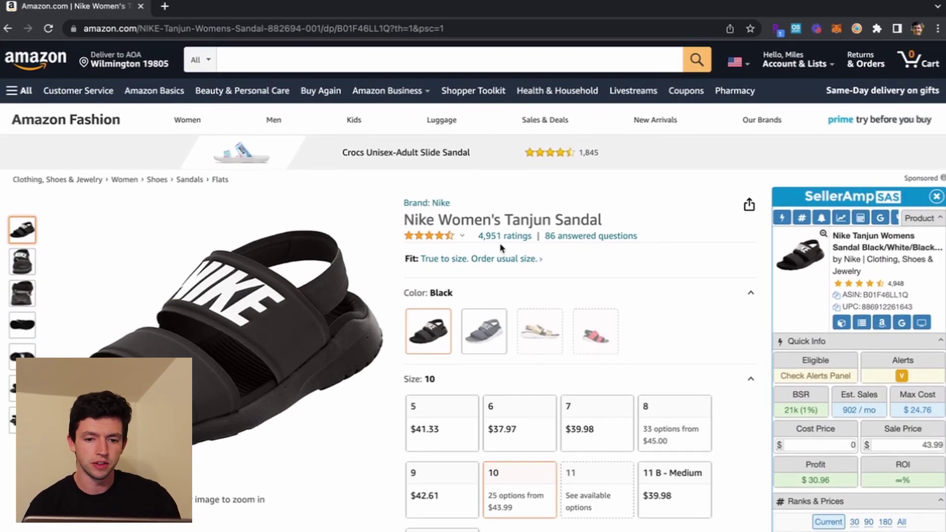
# Switch the sandal's Keepa charts from 3 Months to a full-year range
pyautogui.scroll(-7, 501, 247)
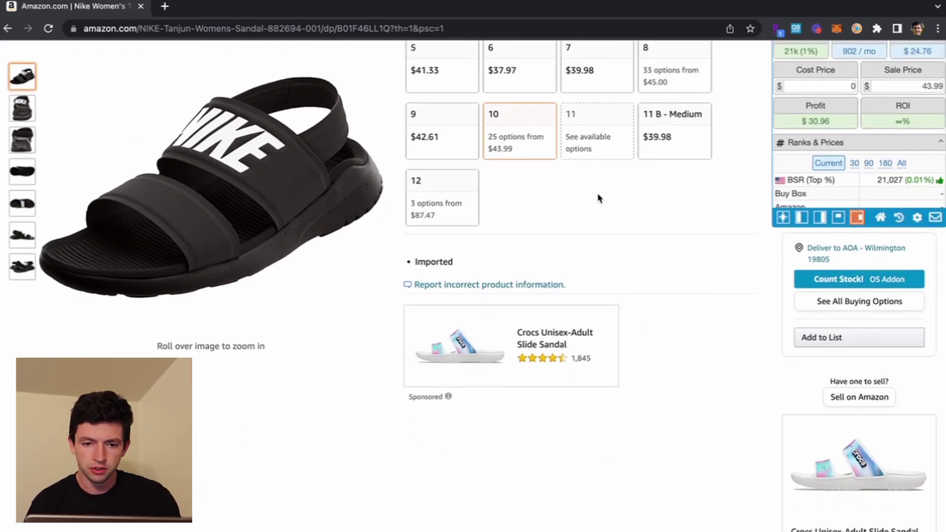
pyautogui.scroll(1, 599, 197)
pyautogui.scroll(-5, 799, 328)
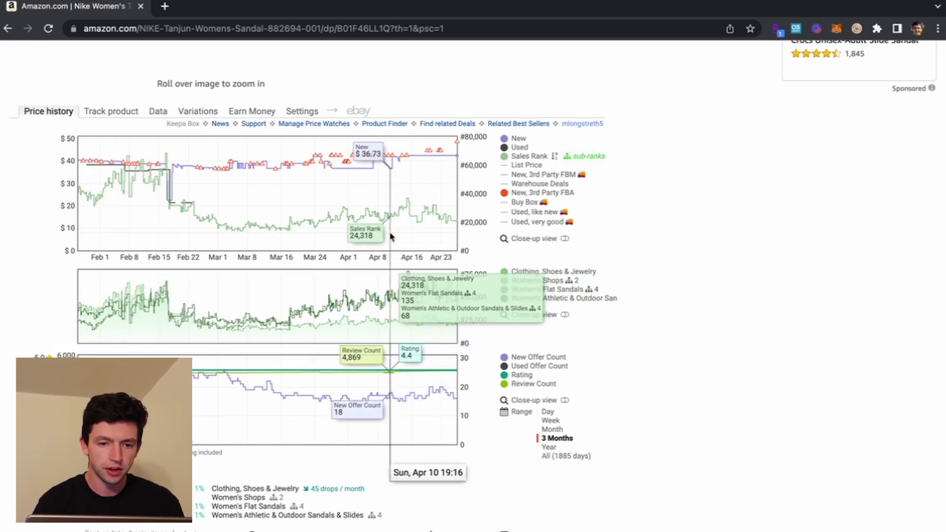
pyautogui.click(549, 447)
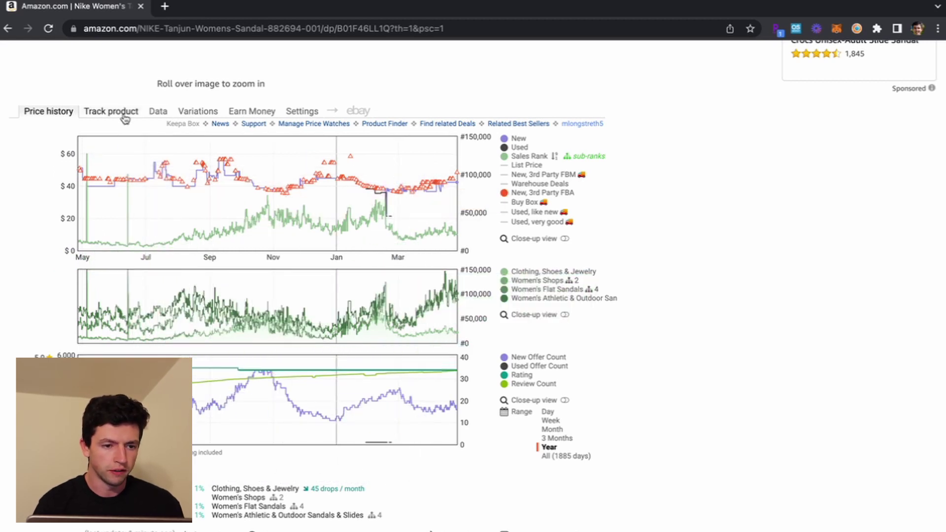
pyautogui.click(157, 111)
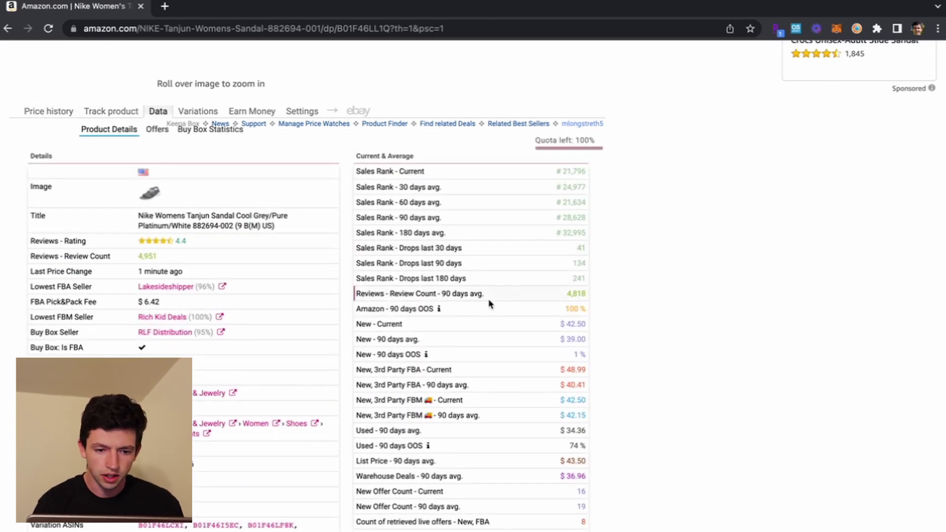
pyautogui.scroll(-1, 490, 303)
pyautogui.scroll(-1, 416, 325)
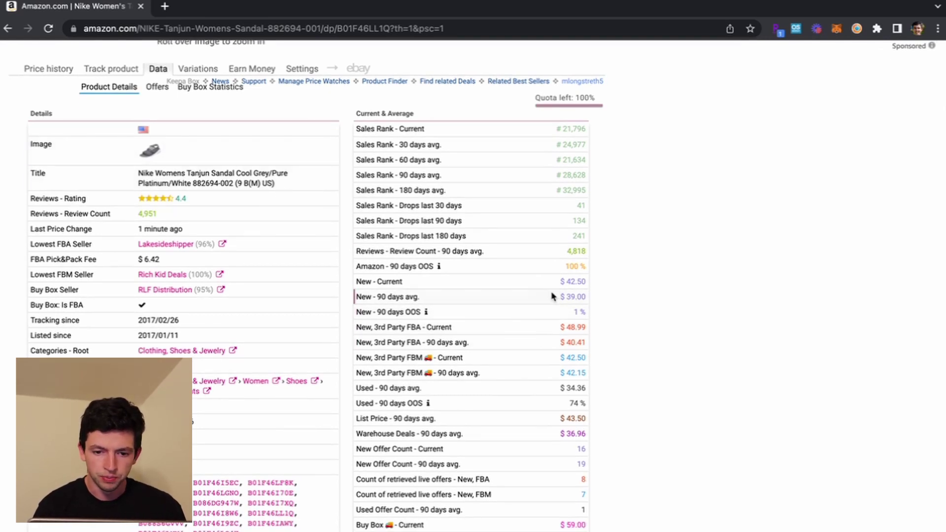
pyautogui.scroll(-3, 571, 292)
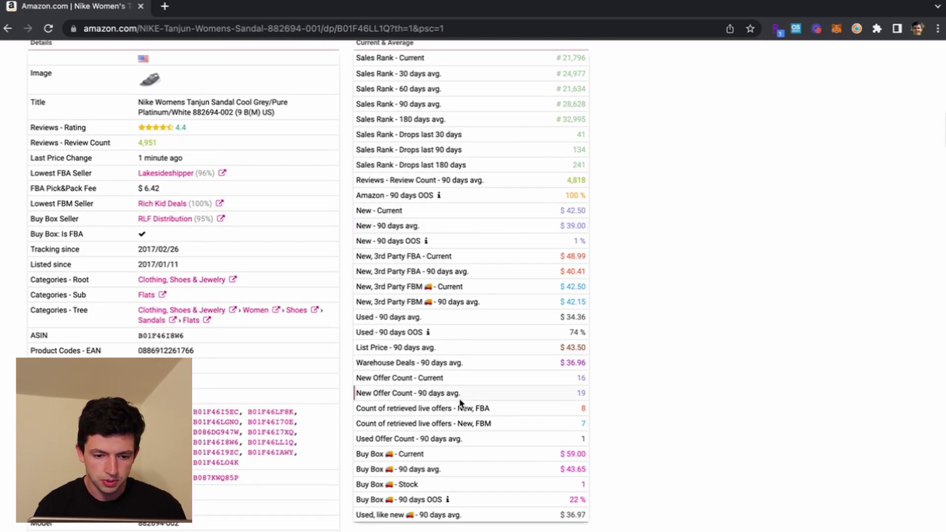
pyautogui.scroll(8, 416, 468)
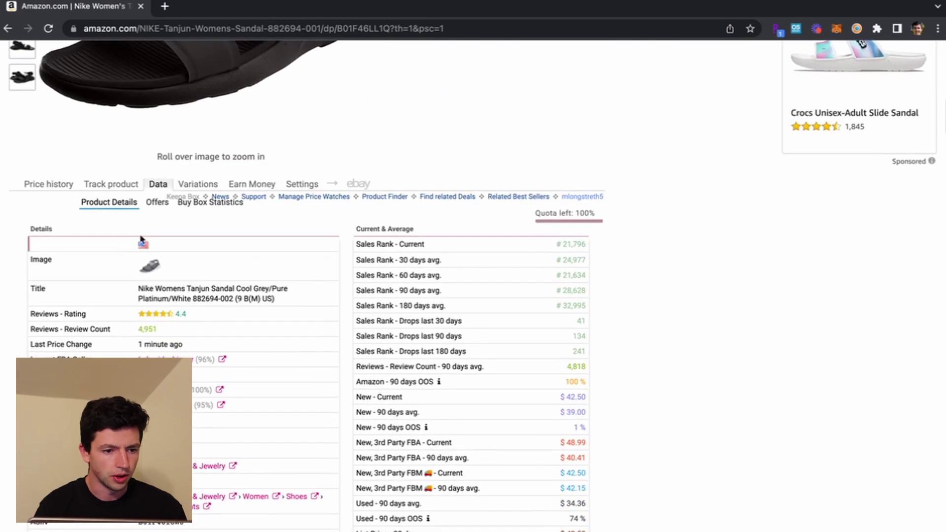
pyautogui.click(53, 188)
pyautogui.scroll(-3, 342, 295)
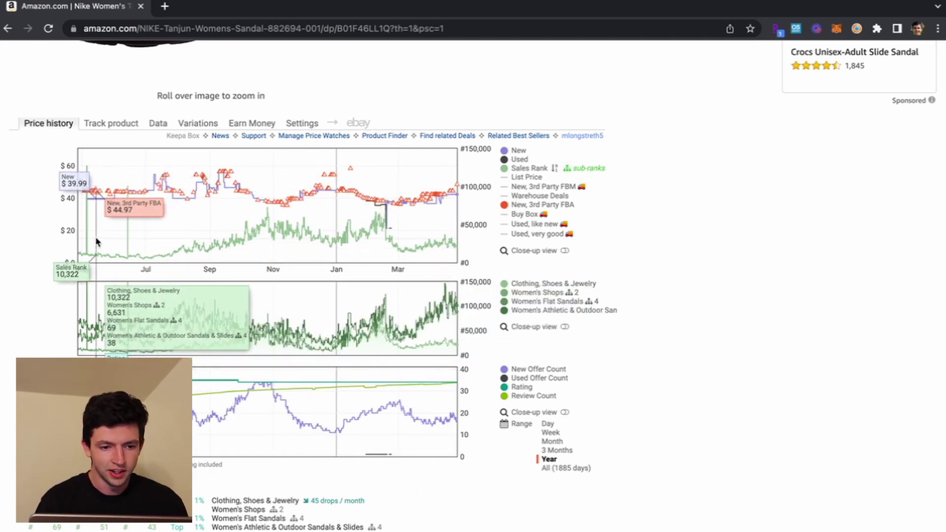
# Enter SellerAmp cost 21 and sale price 37, then lower cost to 20 for $5.02 profit
pyautogui.scroll(10, 542, 295)
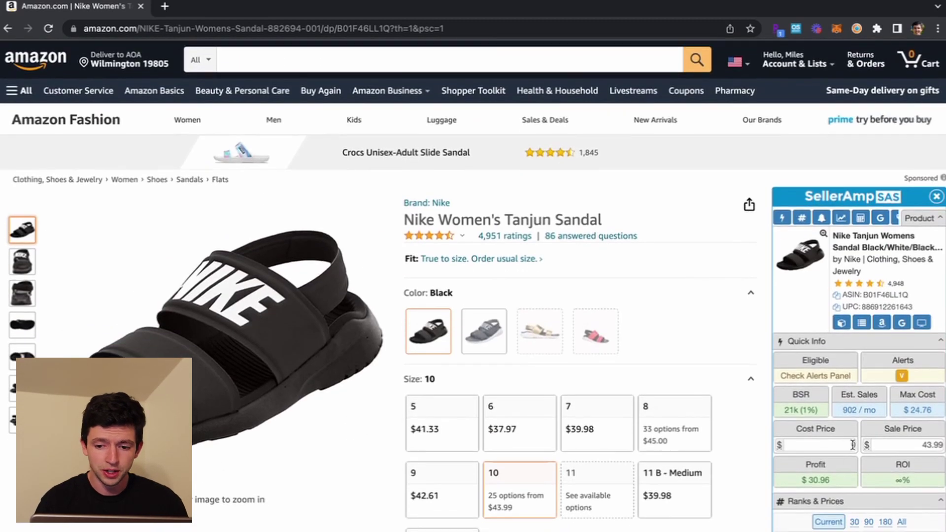
pyautogui.click(856, 444)
pyautogui.write('2')
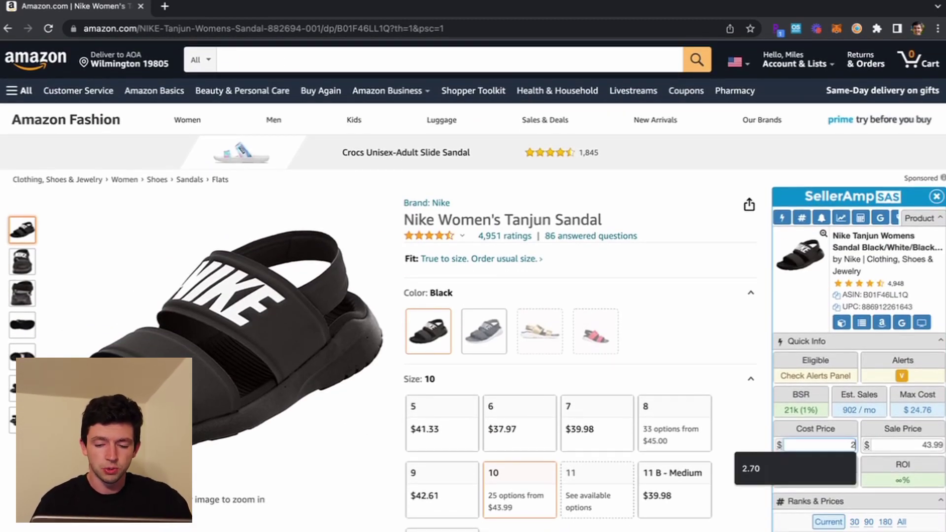
pyautogui.write('1')
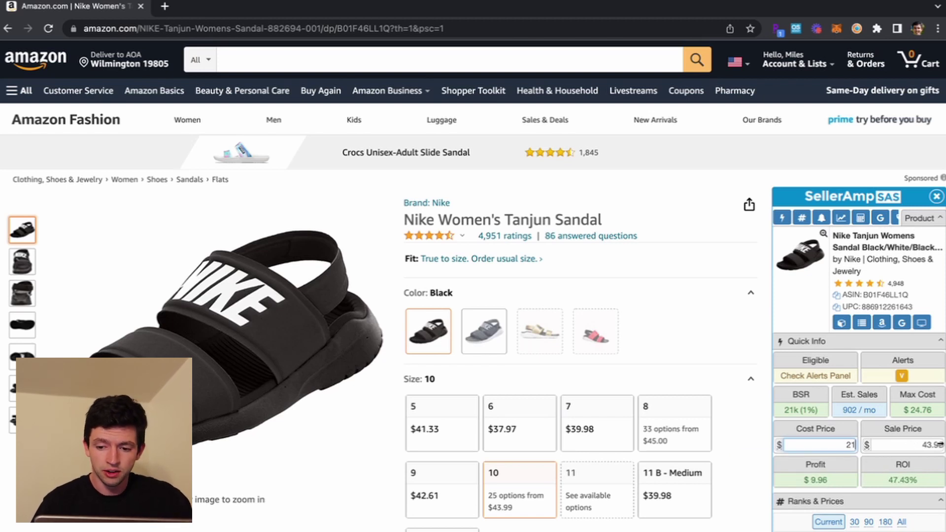
pyautogui.click(933, 443)
pyautogui.write('37')
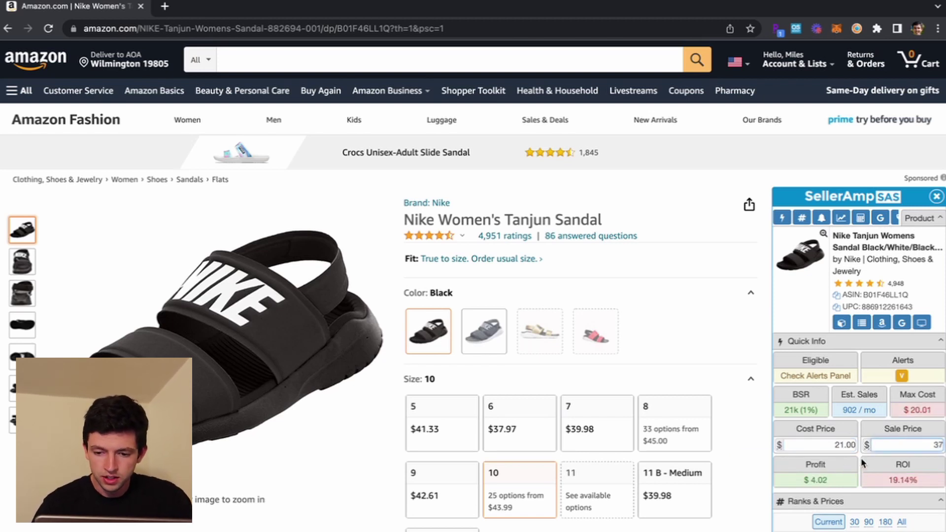
pyautogui.click(843, 444)
pyautogui.write('20')
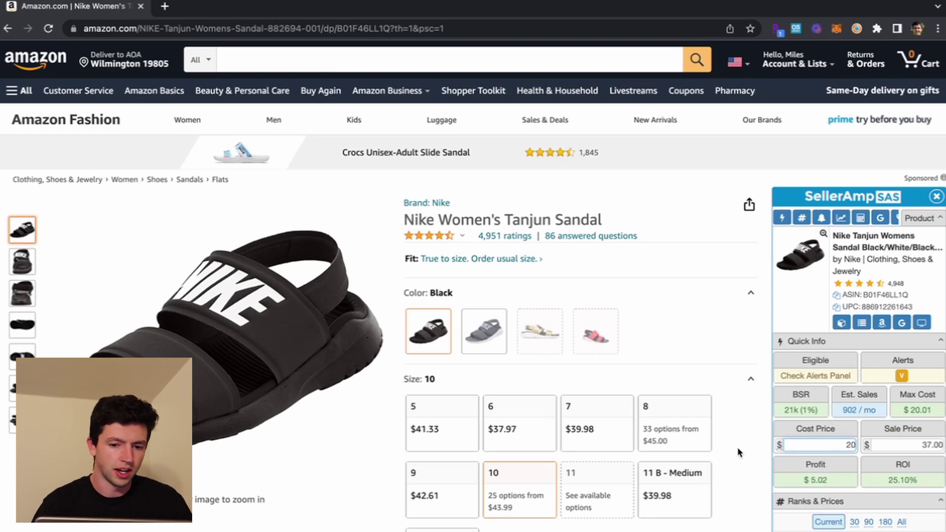
pyautogui.scroll(-3, 732, 454)
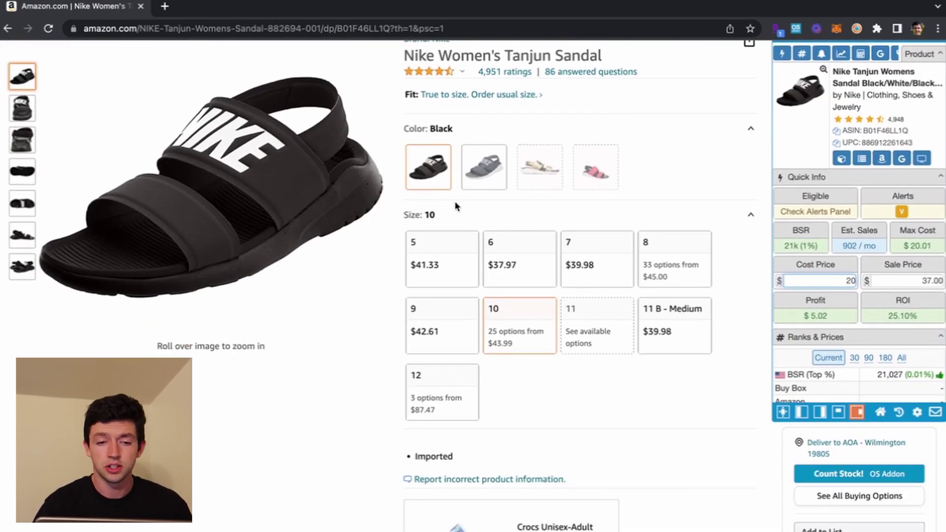
pyautogui.scroll(-10, 456, 206)
# Sort Keepa's 17 variations by ratings, highest first, putting Black size 8 (1,086) on top
pyautogui.click(156, 272)
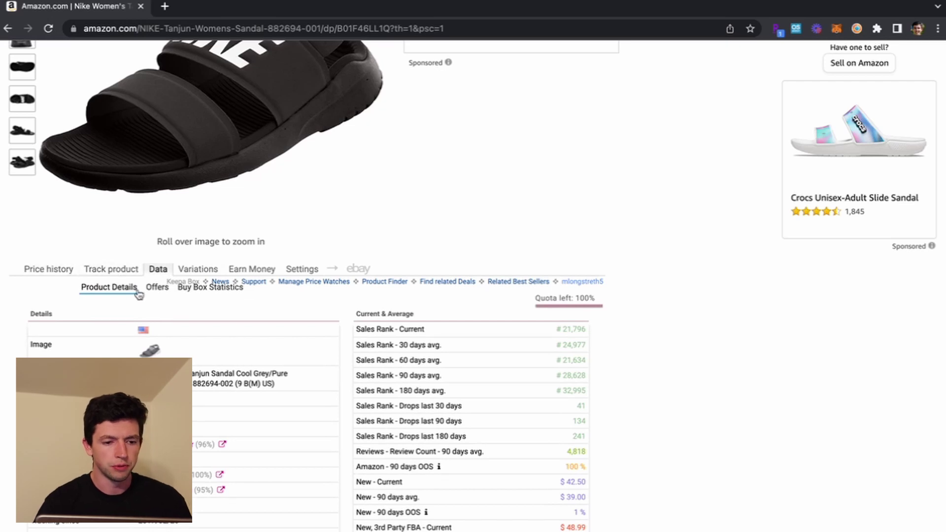
pyautogui.click(195, 272)
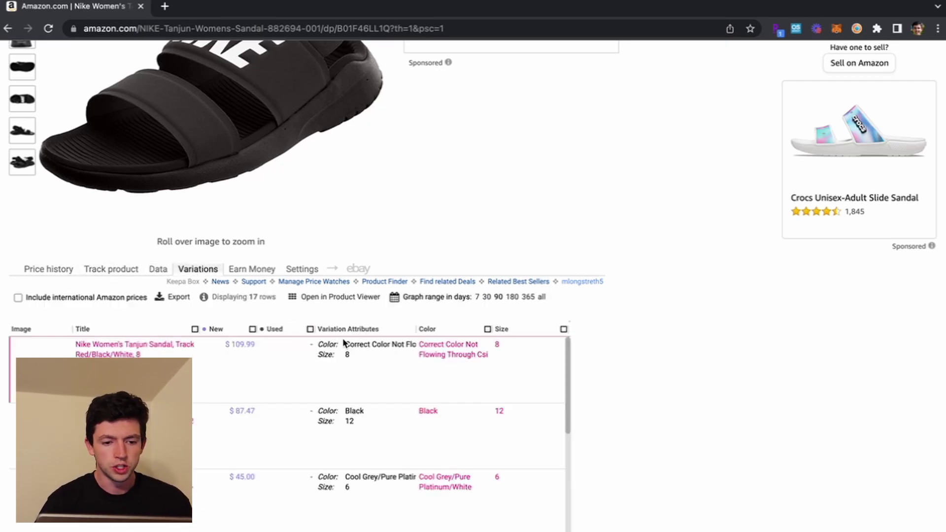
pyautogui.hscroll(3, 426, 369)
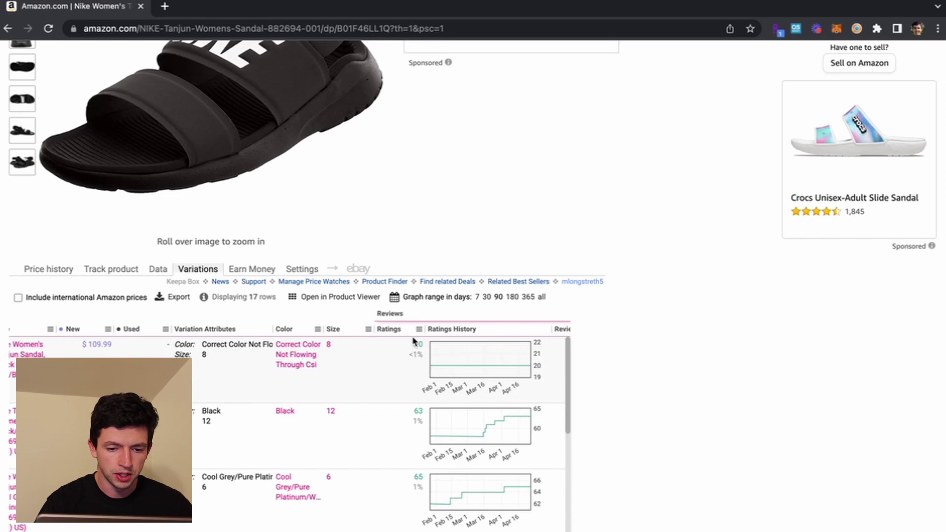
pyautogui.click(418, 330)
pyautogui.click(397, 336)
pyautogui.click(396, 335)
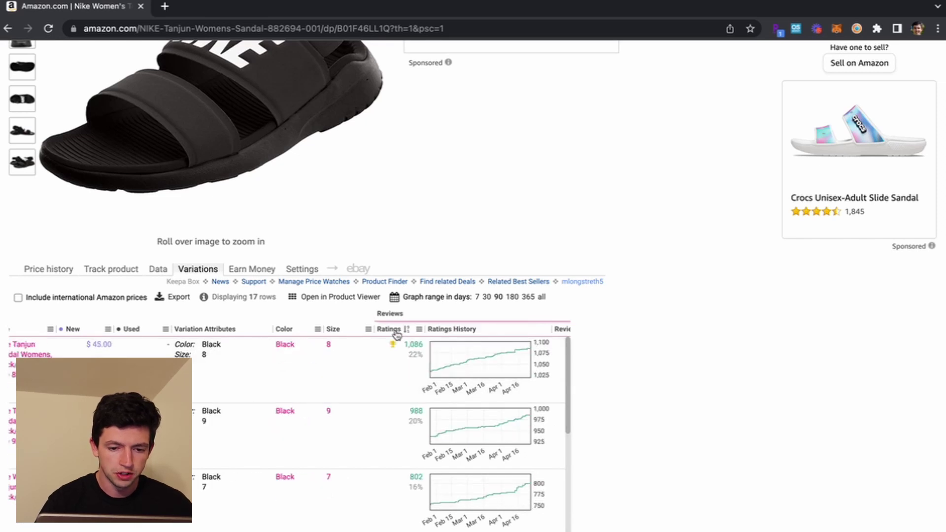
# Review the ratings-sorted variations list, then return to Keepa's price history charts
pyautogui.hscroll(-3, 418, 390)
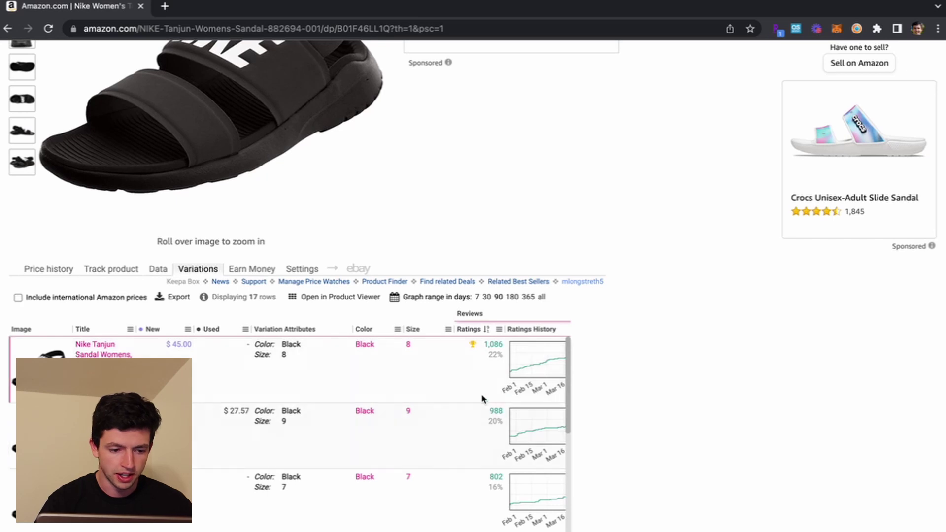
pyautogui.scroll(-10, 483, 398)
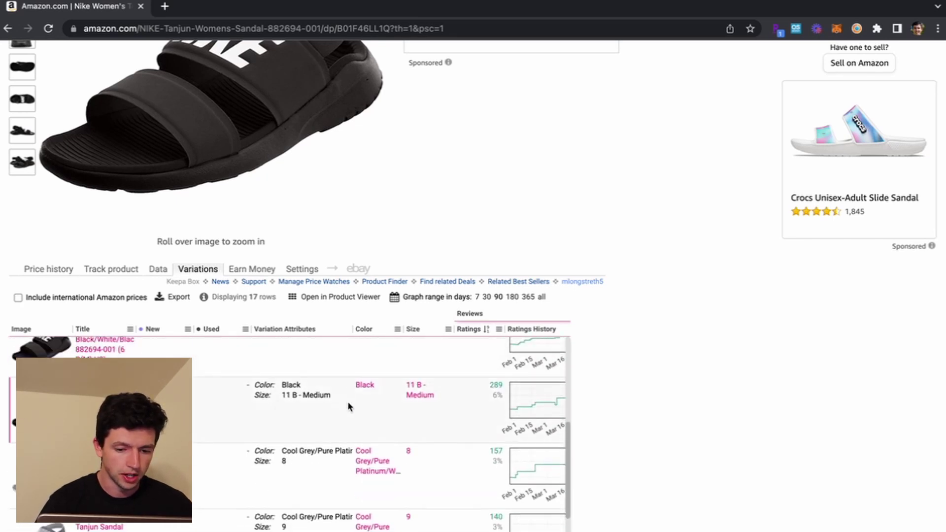
pyautogui.scroll(-2, 407, 429)
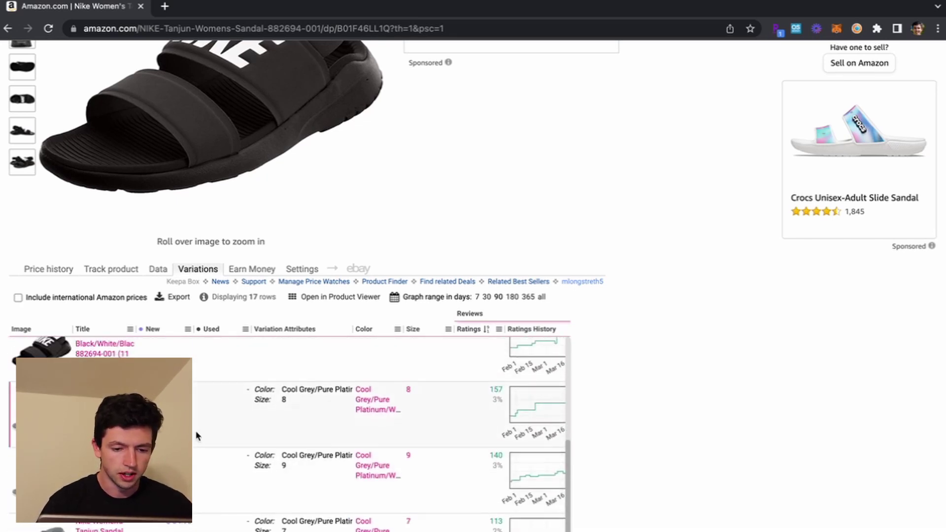
pyautogui.scroll(10, 328, 414)
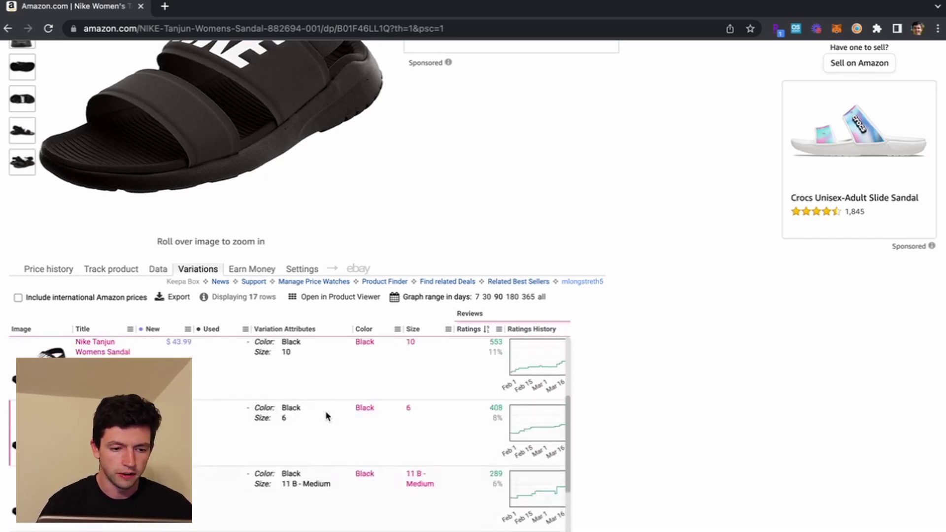
pyautogui.click(63, 271)
# Scroll through Keepa's one-year charts: $42.50 new price, sales rank 21,780, 20 offers
pyautogui.scroll(-1, 334, 363)
pyautogui.scroll(-1, 333, 363)
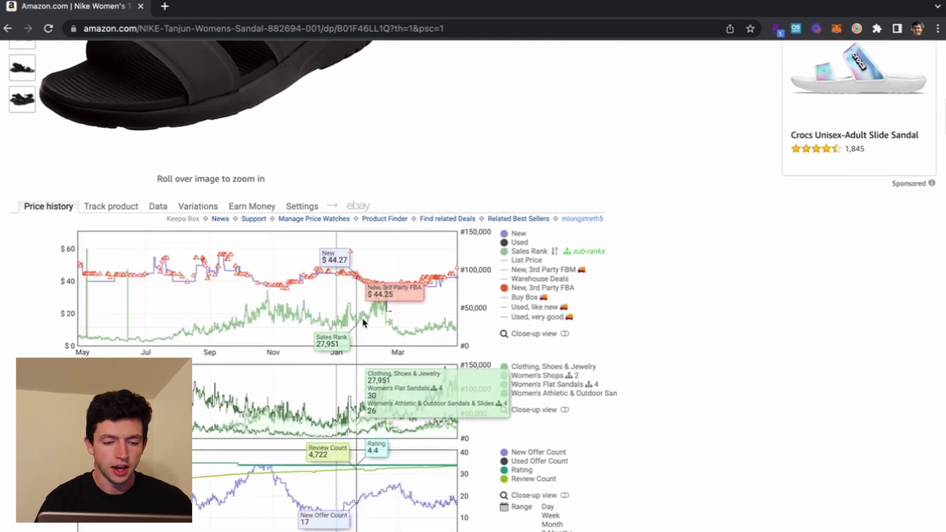
pyautogui.scroll(-1, 368, 315)
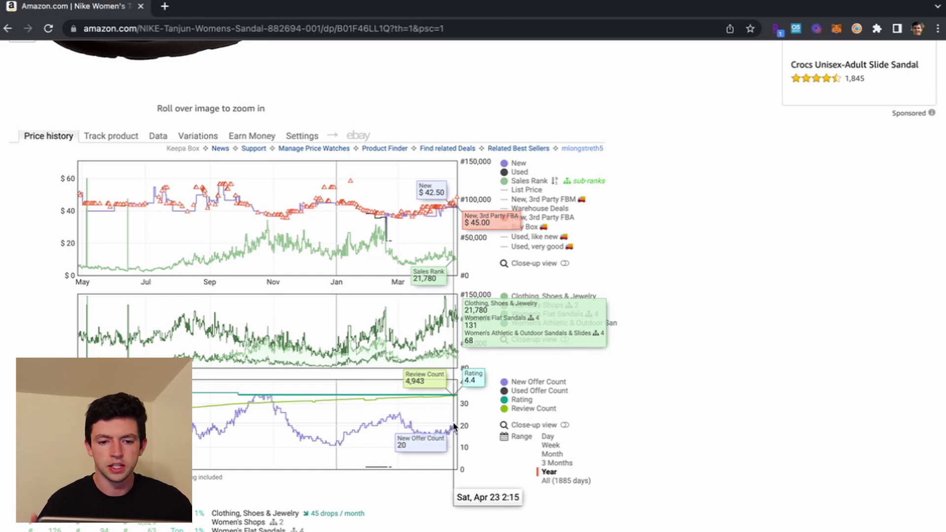
pyautogui.click(158, 137)
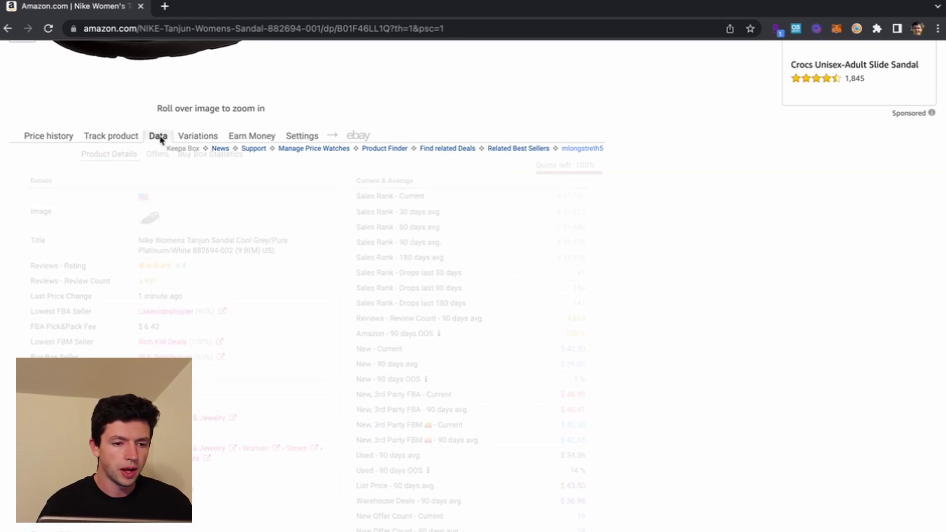
pyautogui.click(194, 155)
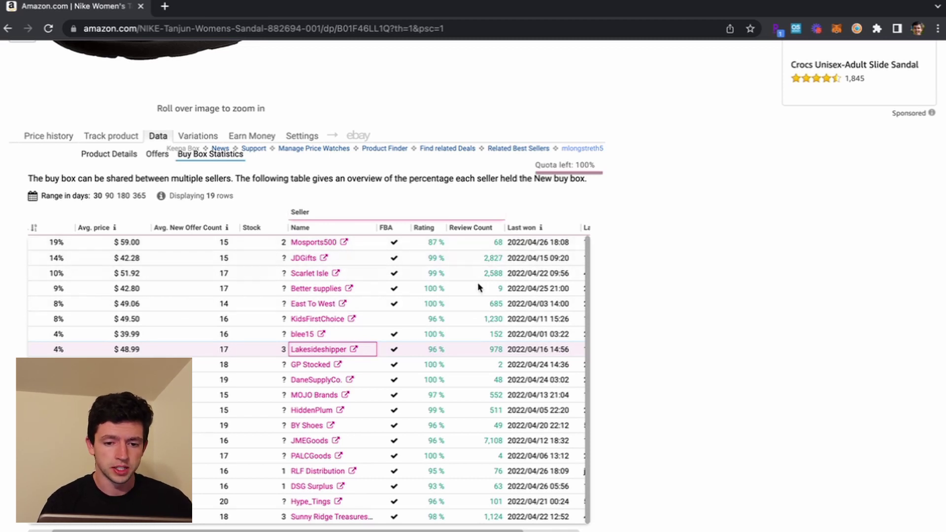
pyautogui.click(69, 137)
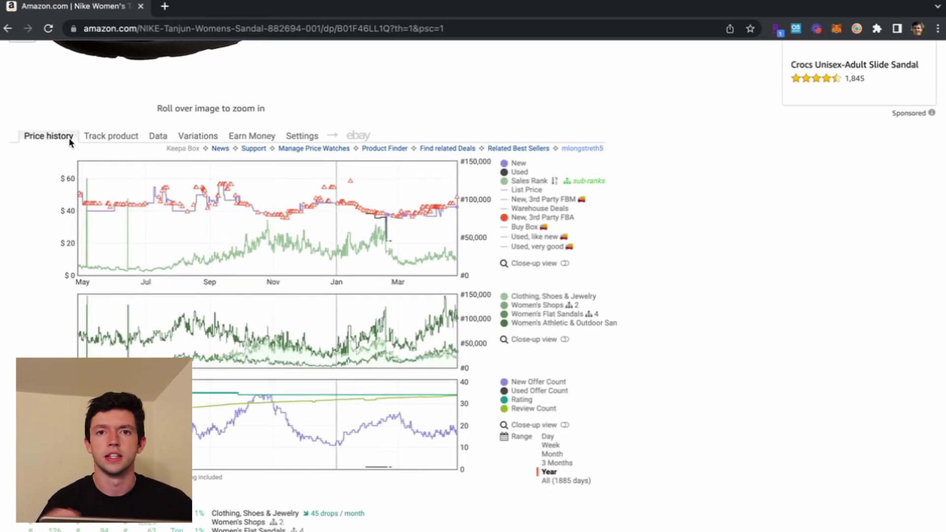